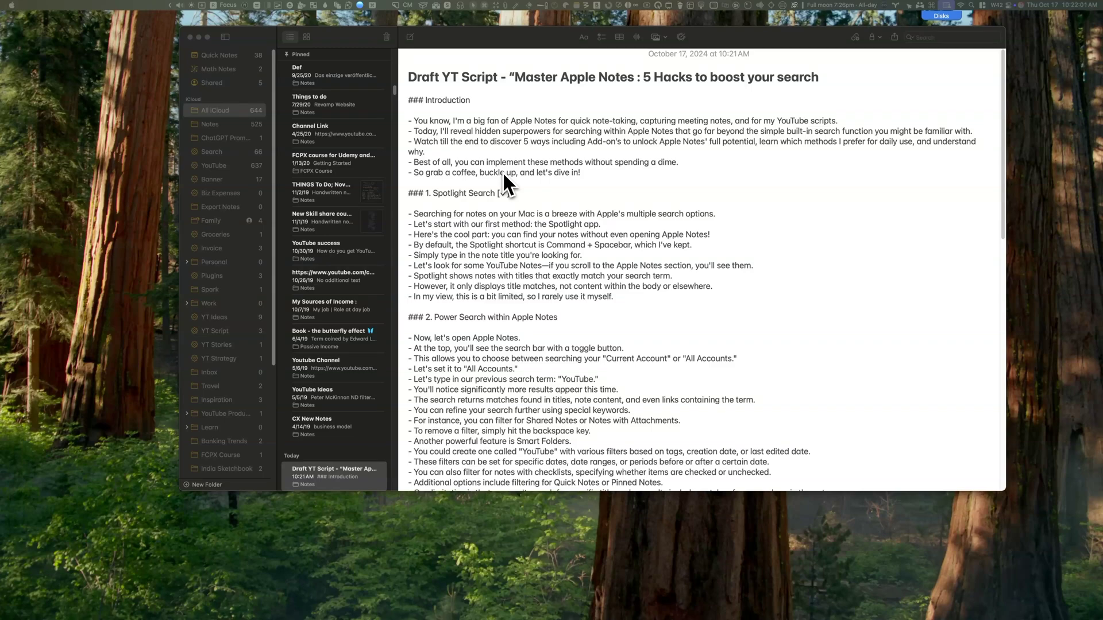
Step: Run the Find Notes shortcut with 'YouTube' as the search term
{"action": "scroll", "coordinate": [502, 171], "scroll_direction": "down", "scroll_amount": 5}
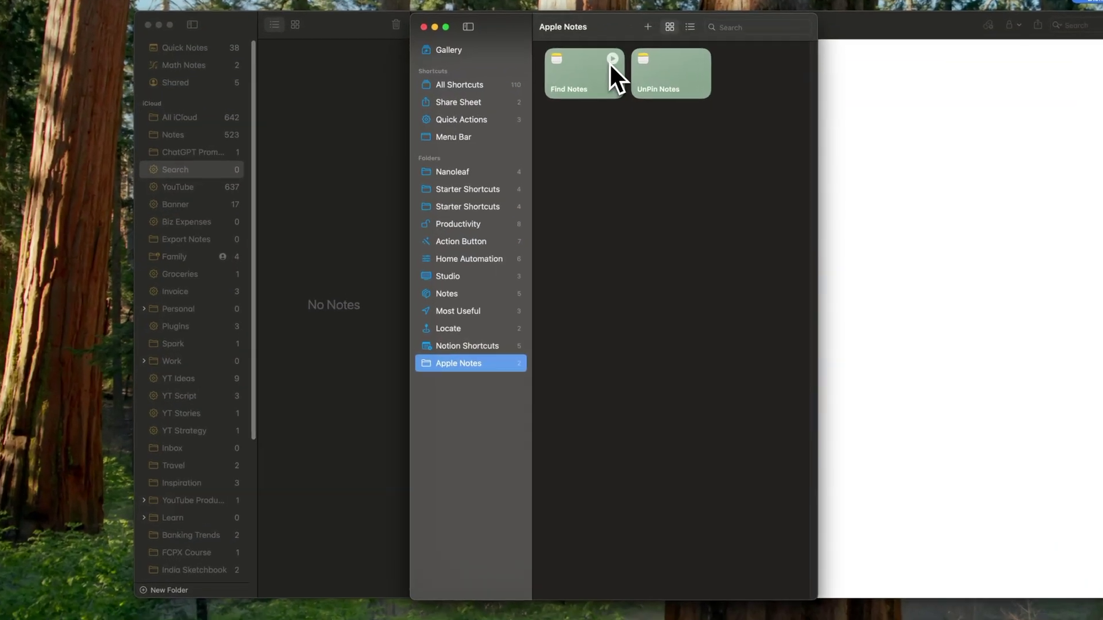
{"action": "left_click", "coordinate": [612, 60]}
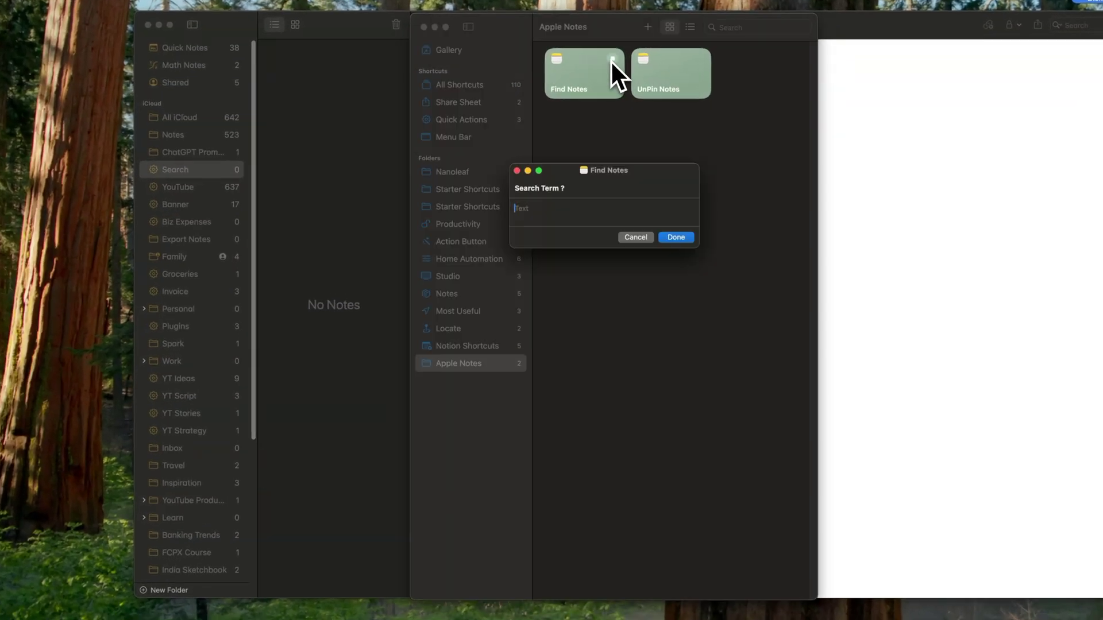
{"action": "type", "text": "YouTube"}
{"action": "left_click", "coordinate": [674, 240]}
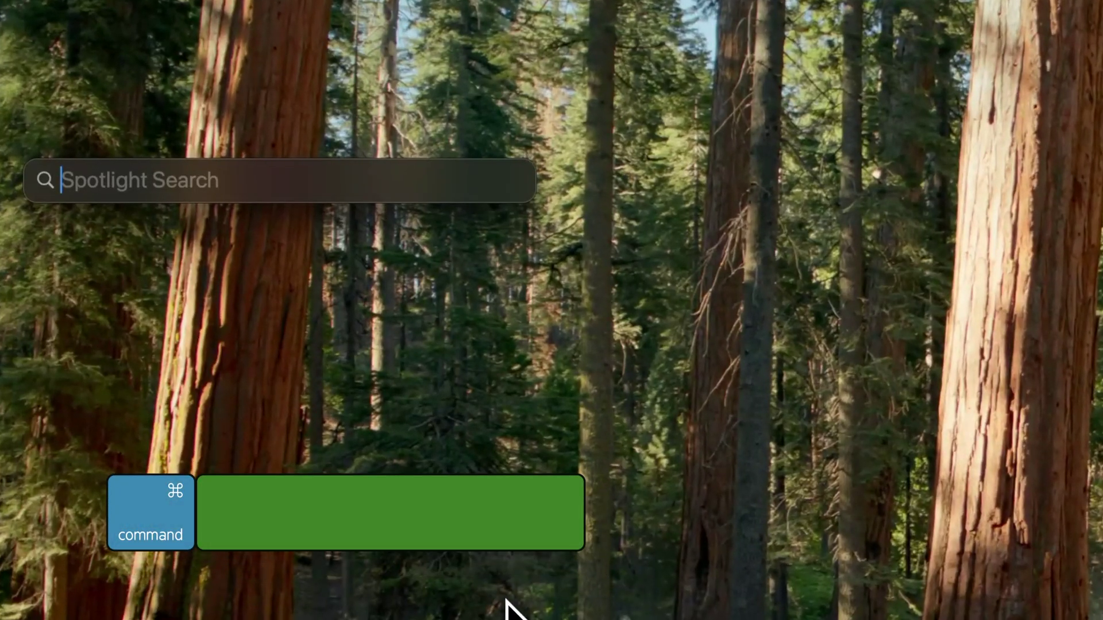
Step: Search Spotlight for 'YouT' and scroll through all the Mac-wide YouTube results
{"action": "type", "text": "You"}
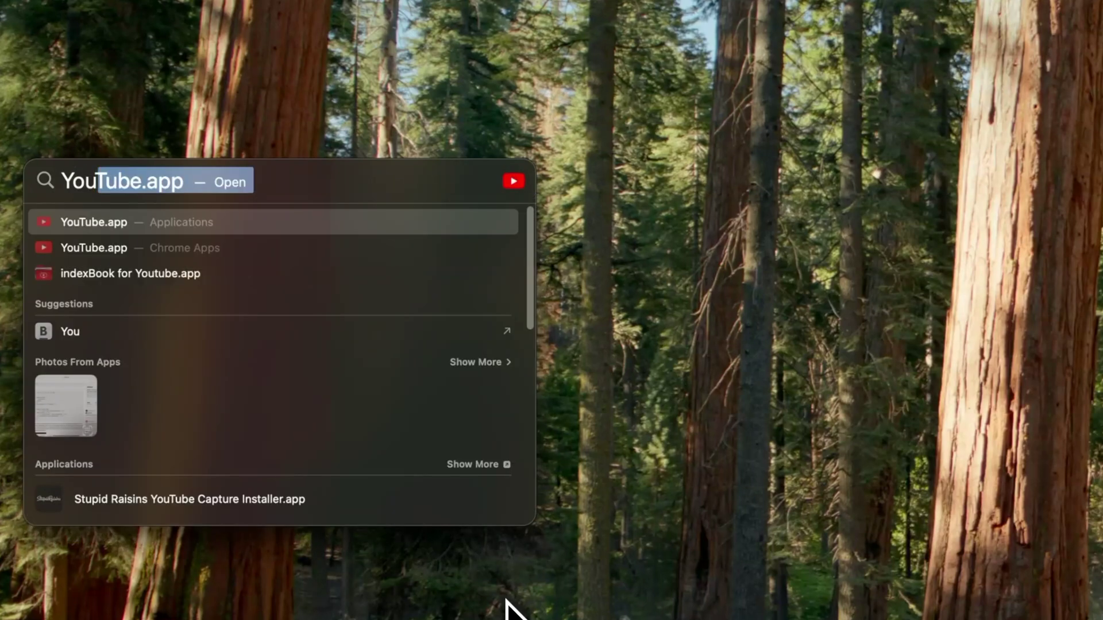
{"action": "type", "text": "Tube"}
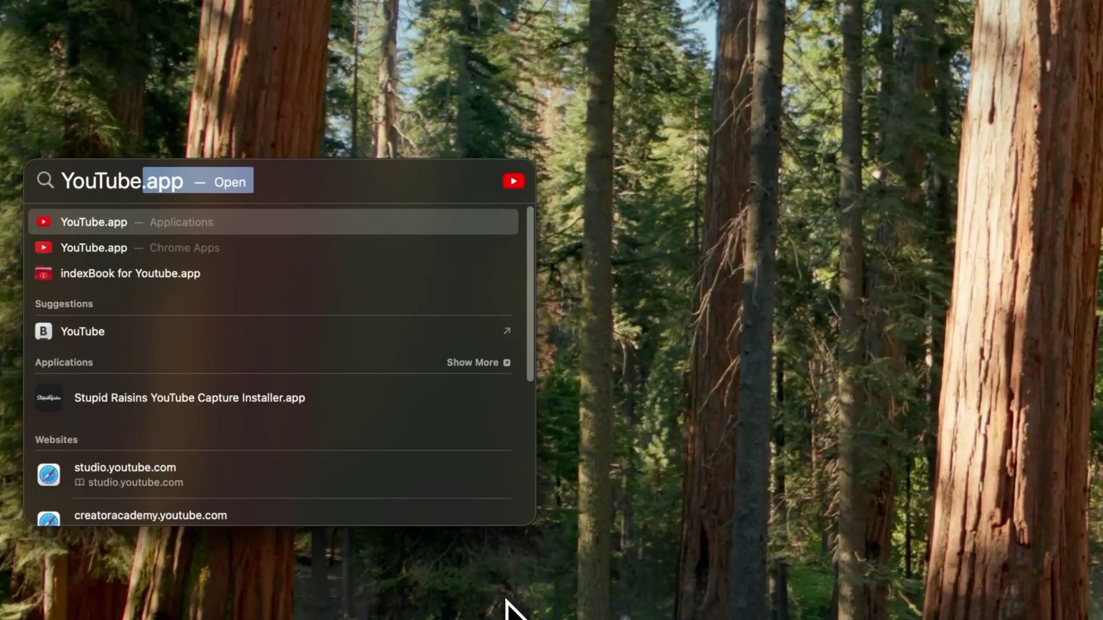
{"action": "key", "text": "BackSpace"}
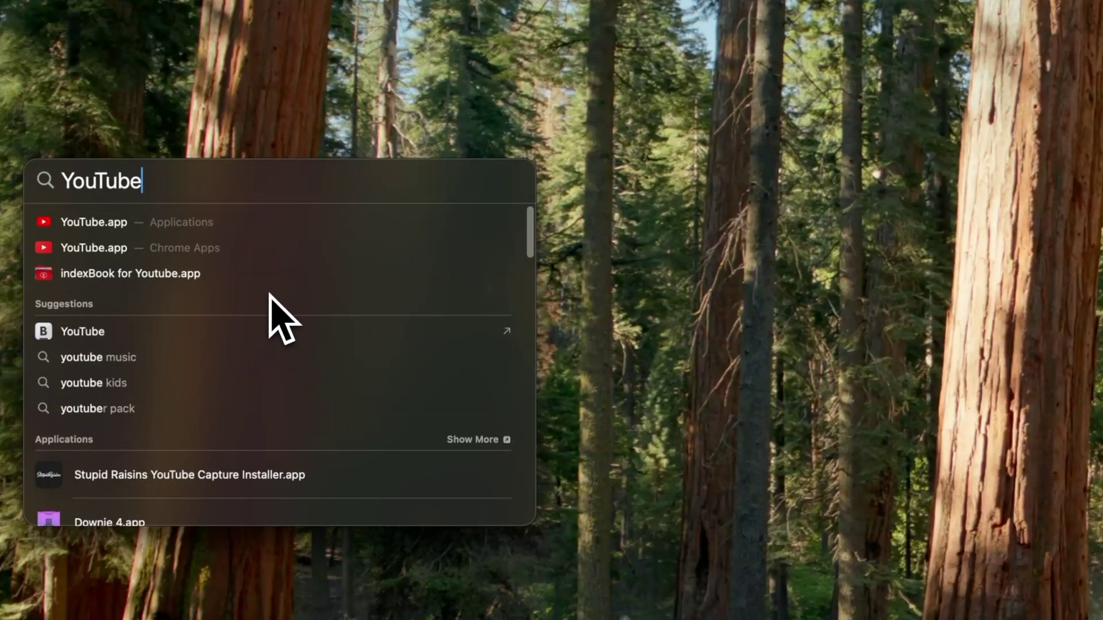
{"action": "scroll", "coordinate": [269, 293], "scroll_direction": "down", "scroll_amount": 10}
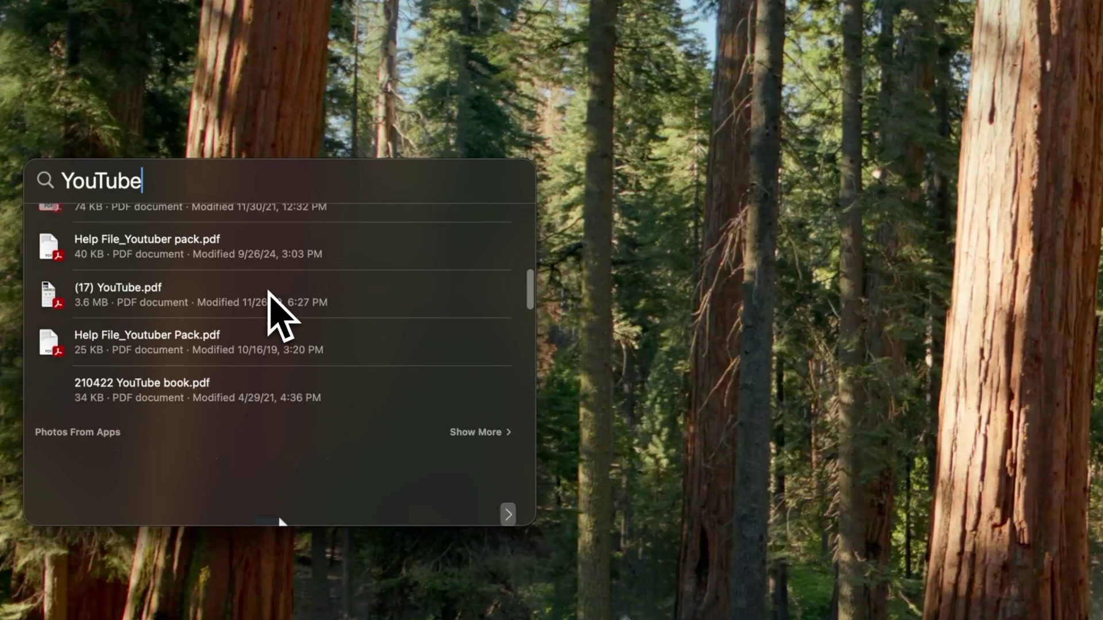
{"action": "scroll", "coordinate": [268, 292], "scroll_direction": "down", "scroll_amount": 15}
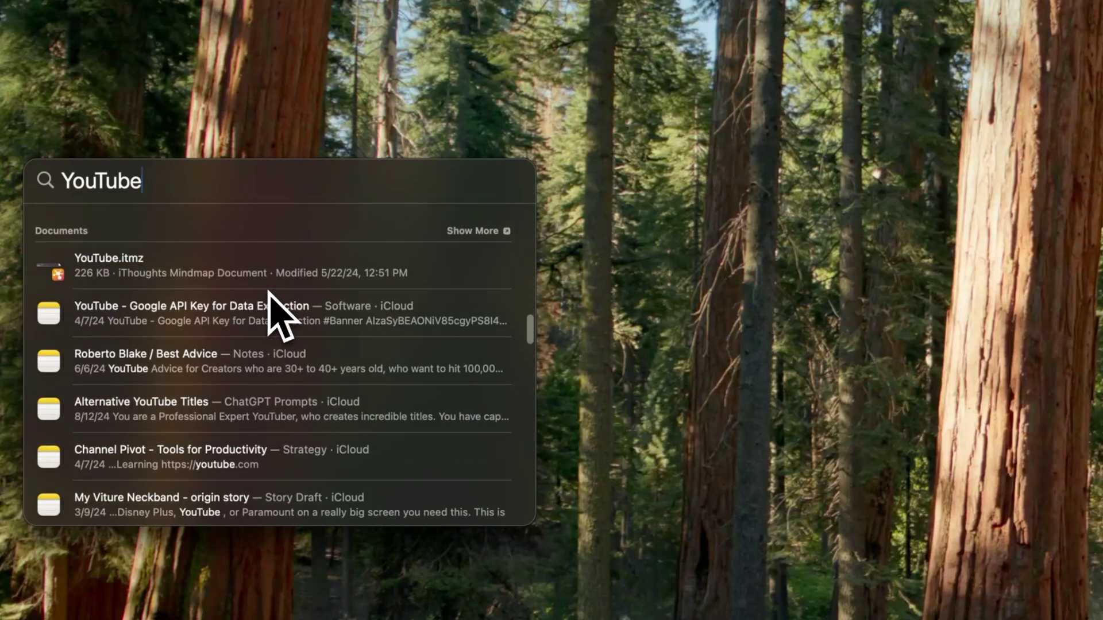
{"action": "scroll", "coordinate": [258, 304], "scroll_direction": "down", "scroll_amount": 5}
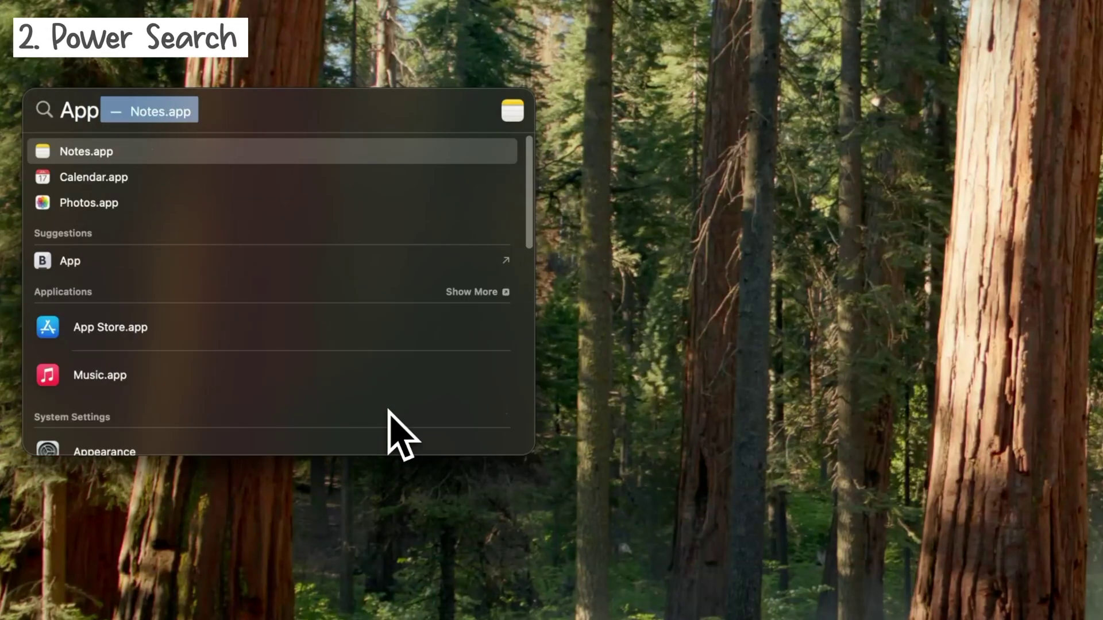
Step: Launch Apple Notes from Spotlight and start a search across all accounts
{"action": "type", "text": "otes"}
{"action": "left_click", "coordinate": [191, 164]}
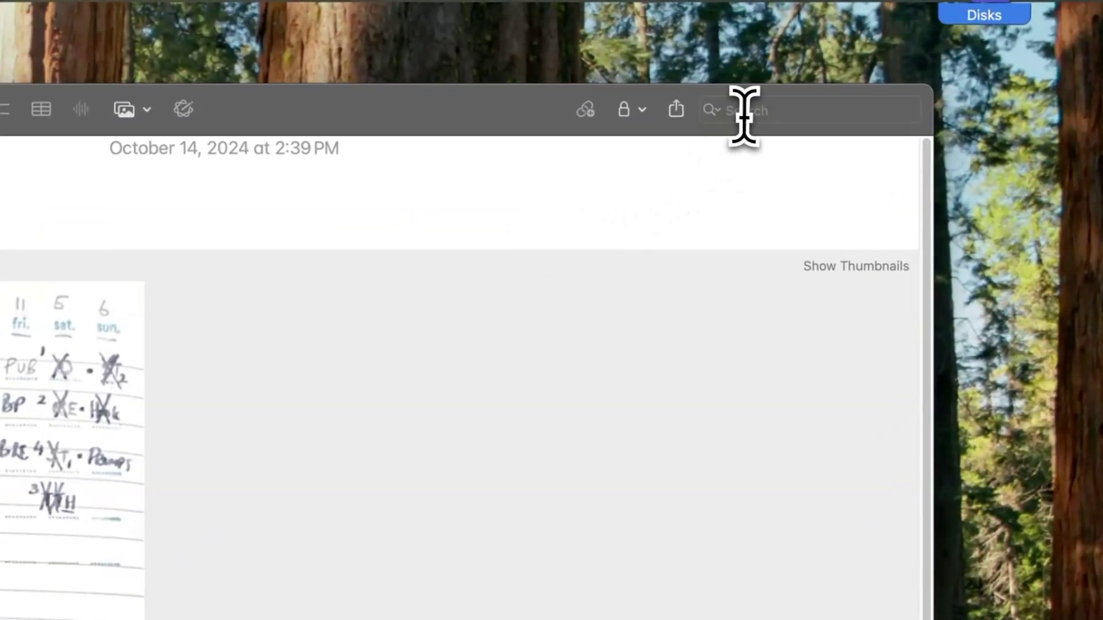
{"action": "left_click", "coordinate": [745, 112]}
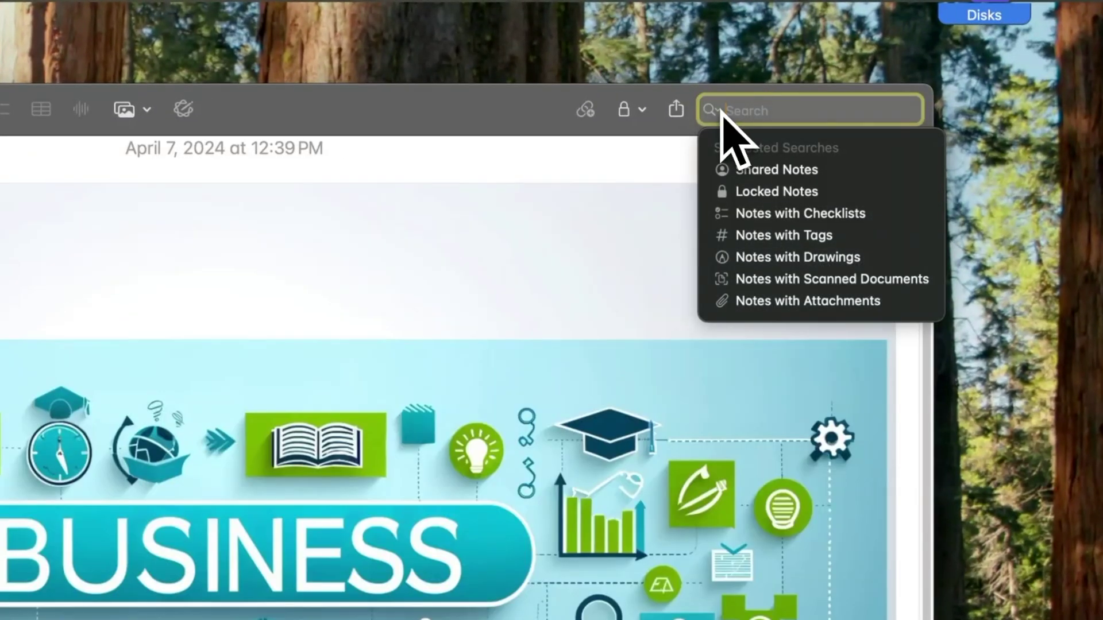
{"action": "left_click", "coordinate": [721, 112]}
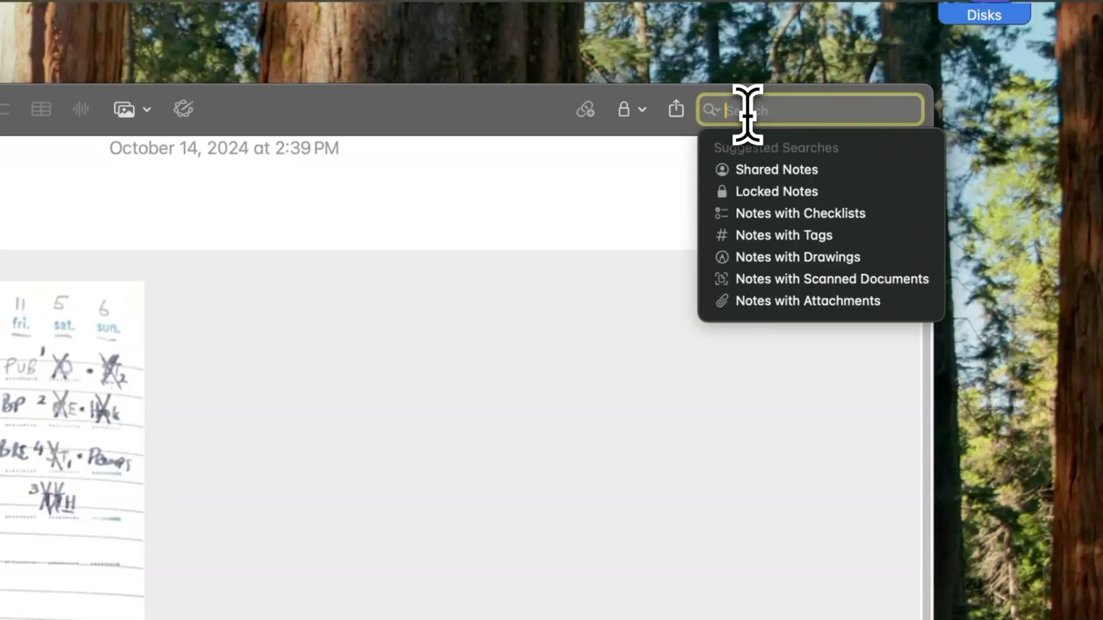
Step: Search notes for 'utube', review the results, then show only Notes with Attachments
{"action": "type", "text": "utube"}
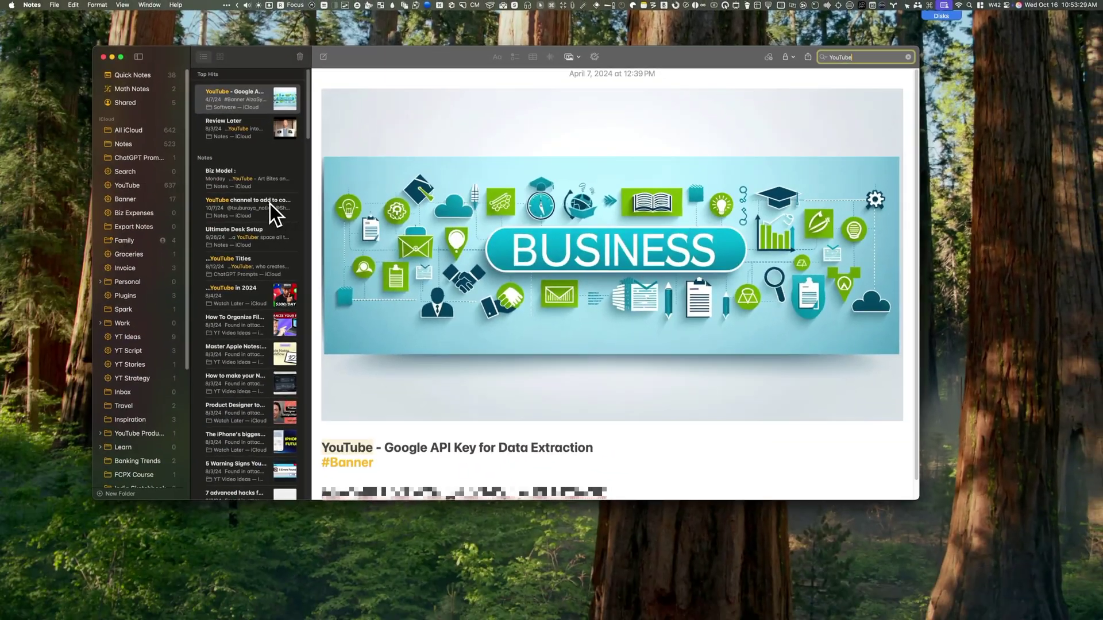
{"action": "scroll", "coordinate": [262, 201], "scroll_direction": "down", "scroll_amount": 5}
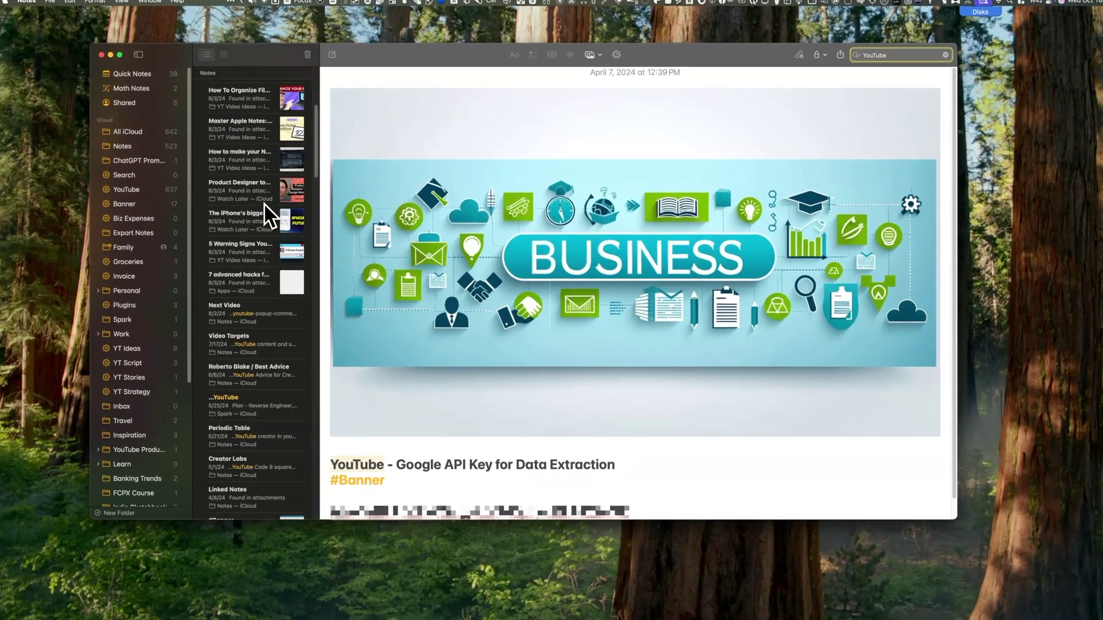
{"action": "scroll", "coordinate": [265, 205], "scroll_direction": "down", "scroll_amount": 15}
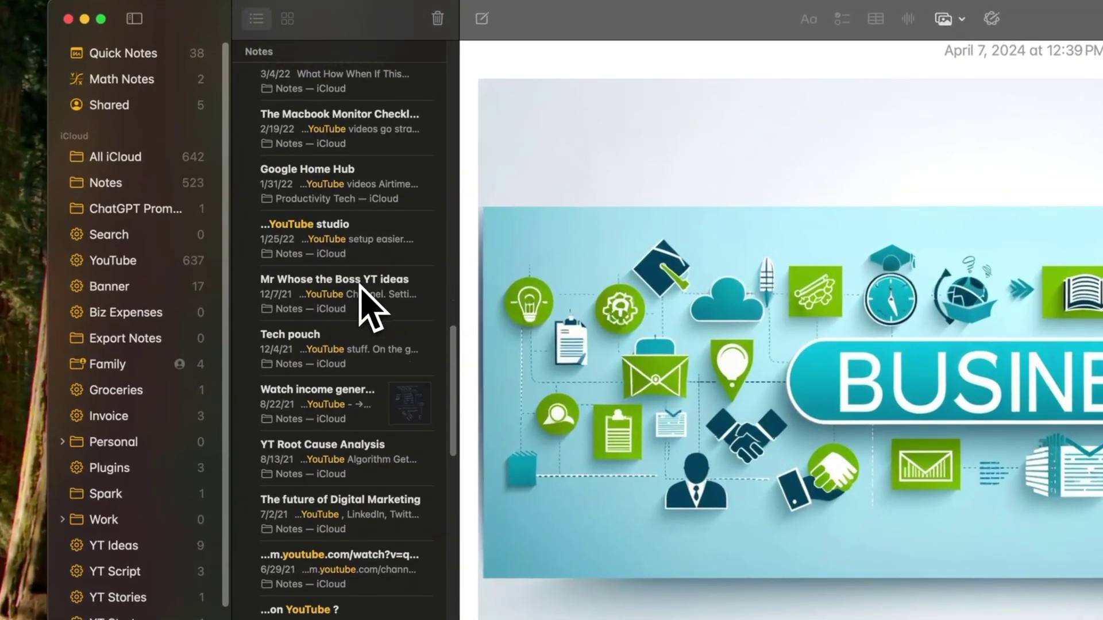
{"action": "scroll", "coordinate": [368, 302], "scroll_direction": "down", "scroll_amount": 15}
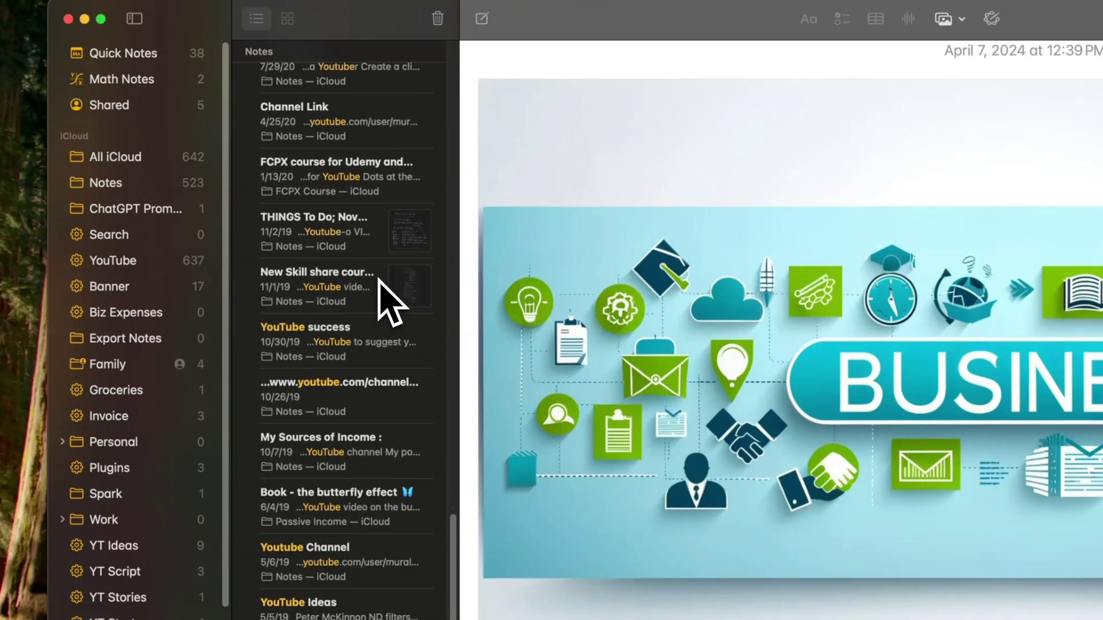
{"action": "scroll", "coordinate": [396, 301], "scroll_direction": "down", "scroll_amount": 15}
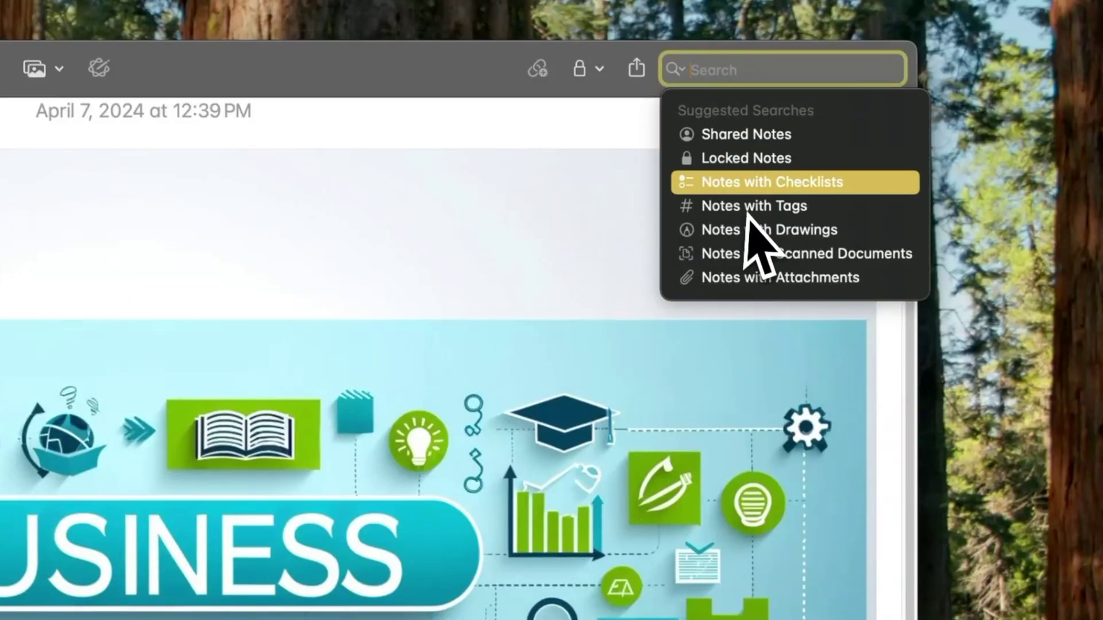
{"action": "left_click", "coordinate": [762, 276]}
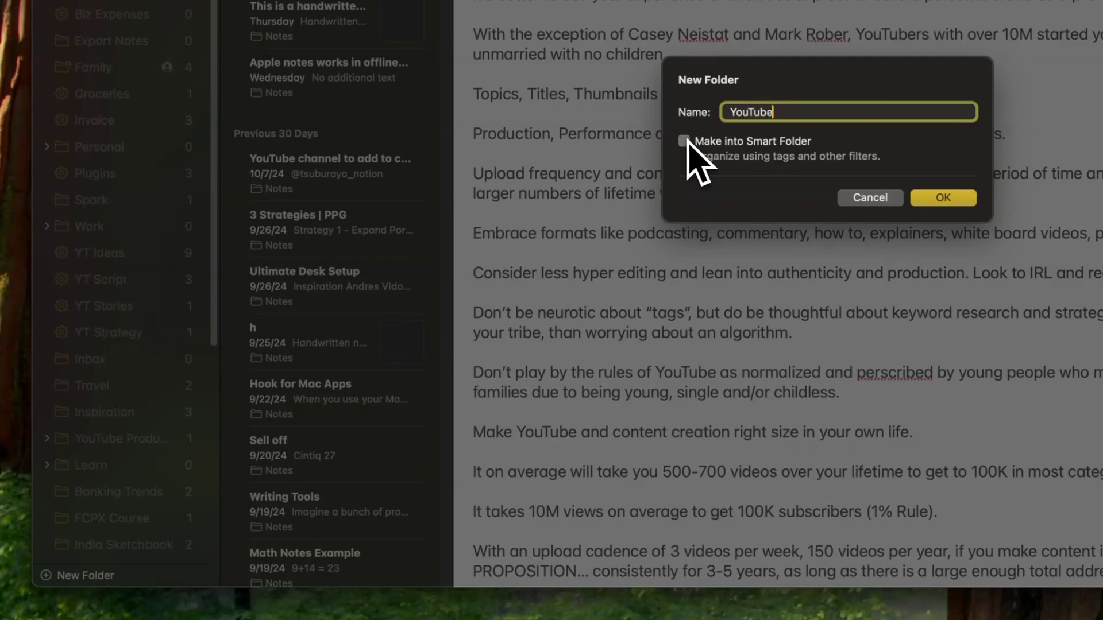
Step: Make the YouTube folder a smart folder filtered by Date Created: Today
{"action": "left_click", "coordinate": [684, 141]}
{"action": "left_click", "coordinate": [607, 190]}
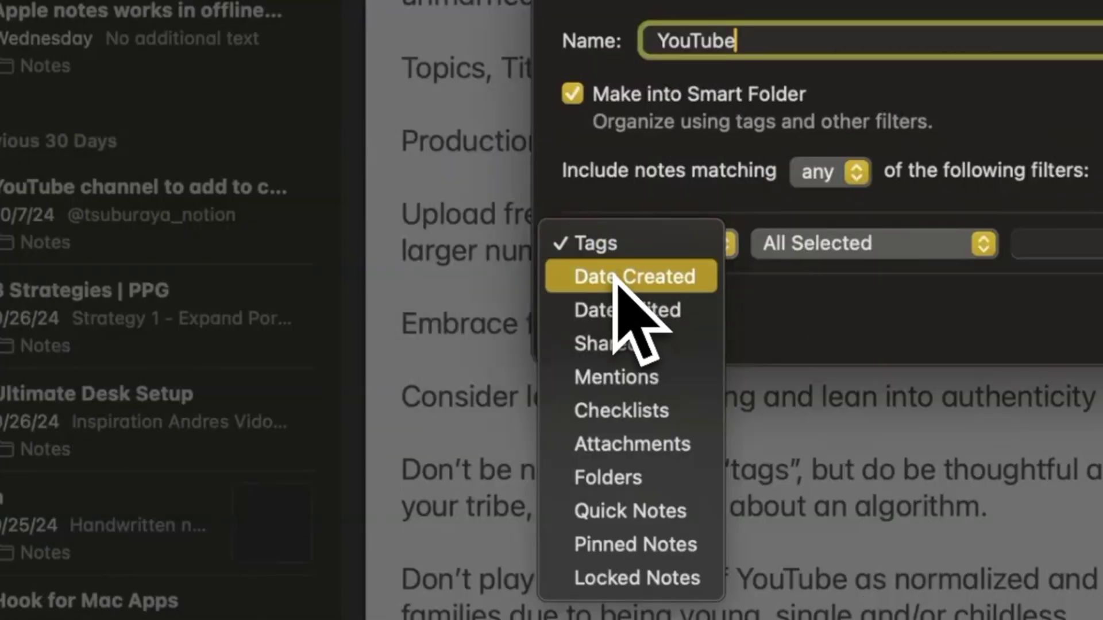
{"action": "left_click", "coordinate": [634, 280]}
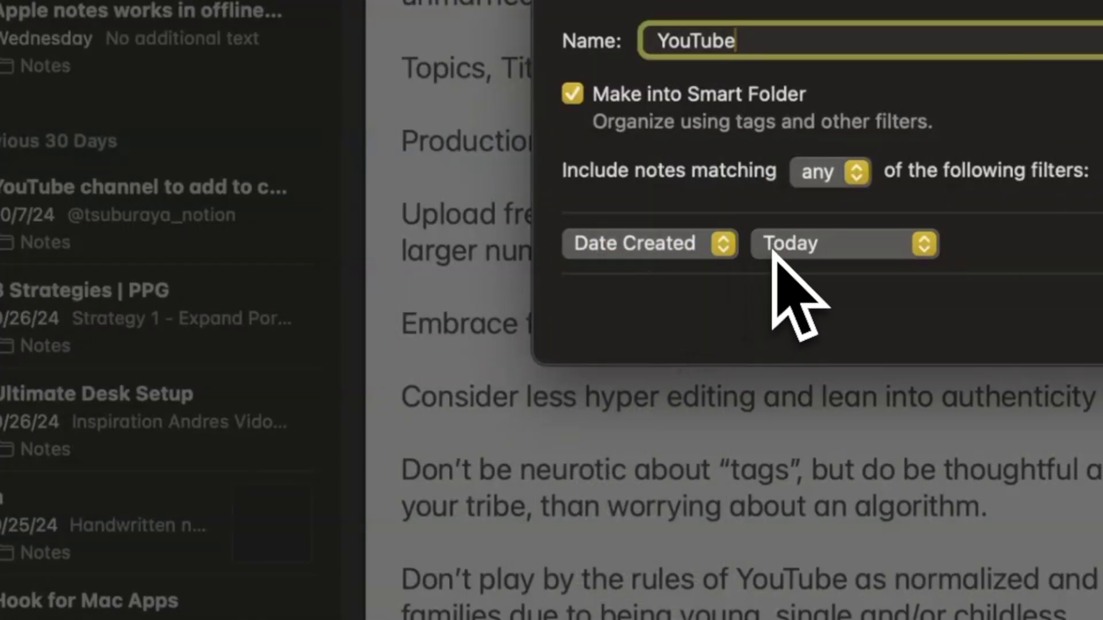
{"action": "left_click", "coordinate": [778, 246]}
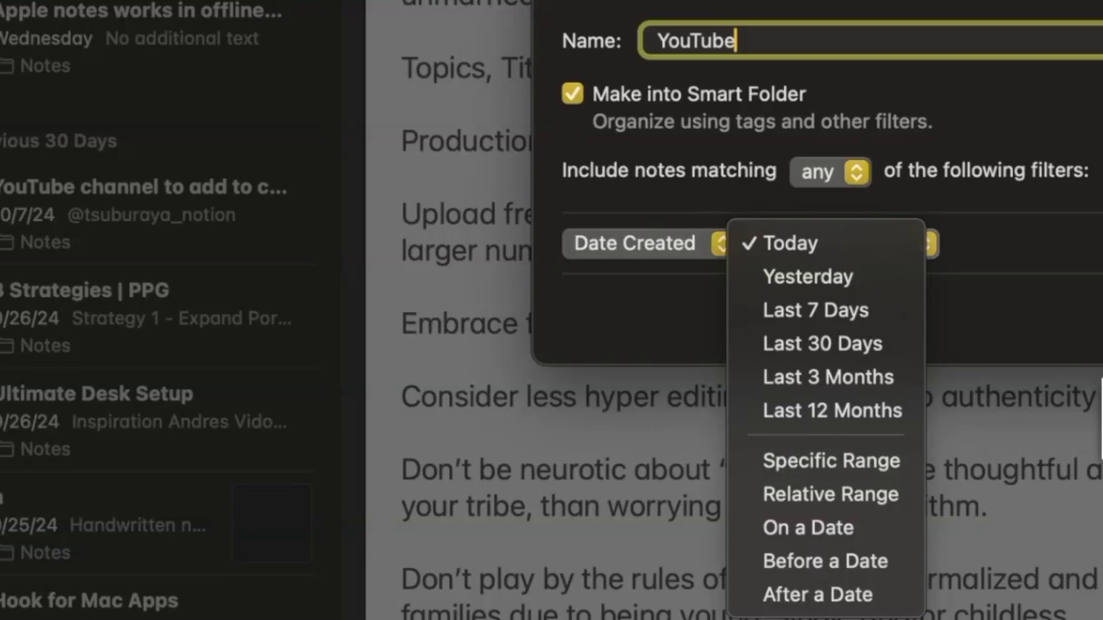
{"action": "left_click", "coordinate": [642, 244]}
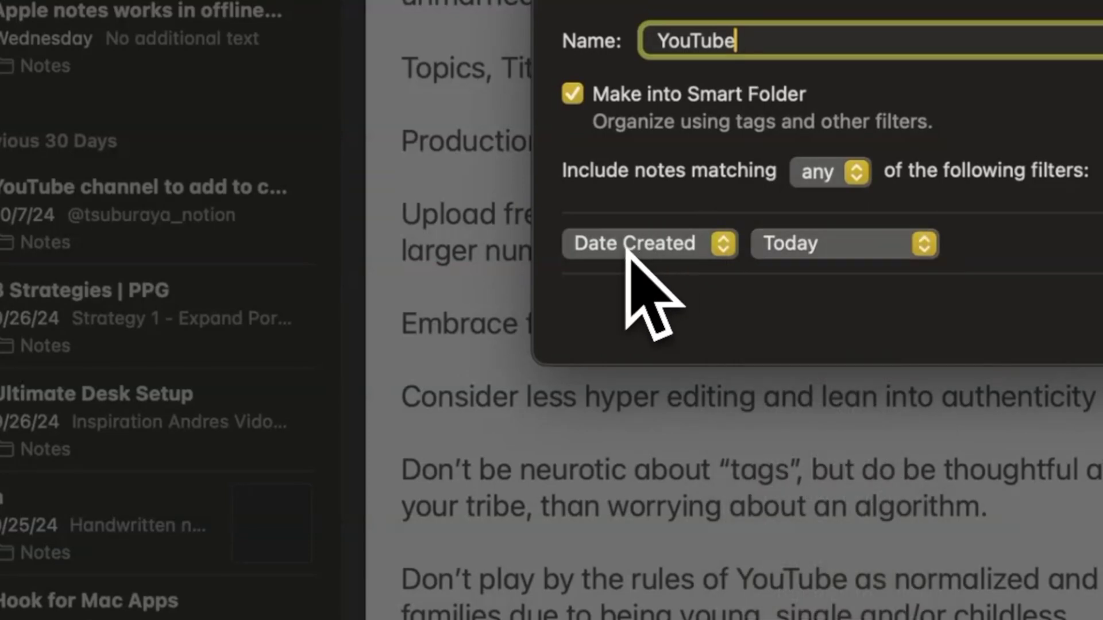
Step: Switch the smart folder filter to Checklists with the Any state
{"action": "left_click", "coordinate": [632, 244]}
{"action": "left_click", "coordinate": [623, 374]}
{"action": "left_click", "coordinate": [815, 244]}
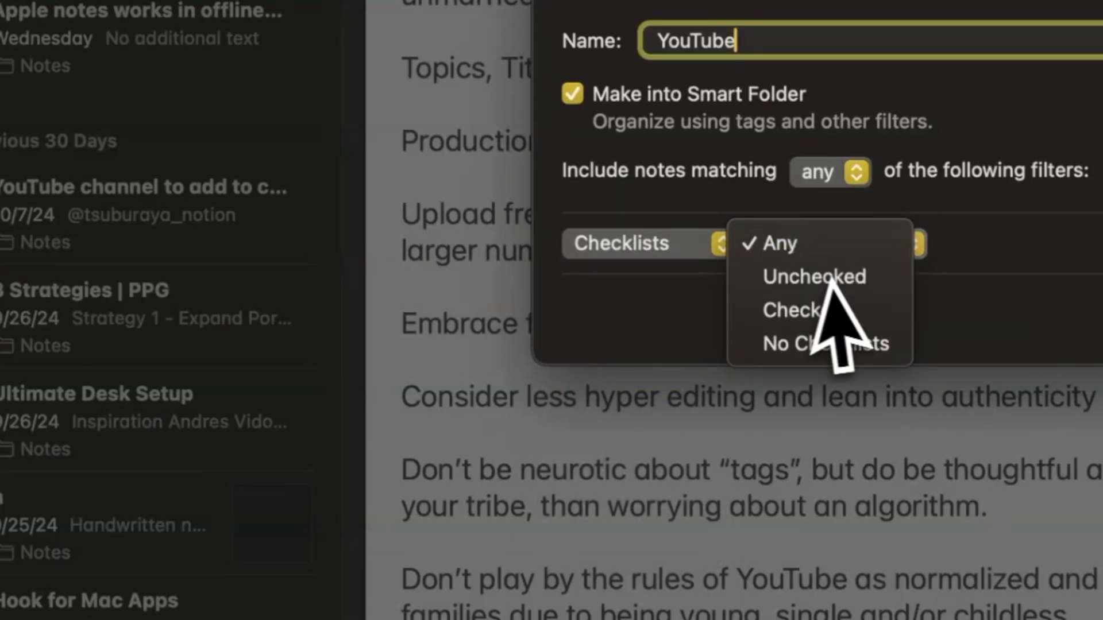
{"action": "left_click", "coordinate": [598, 256]}
{"action": "left_click", "coordinate": [597, 256]}
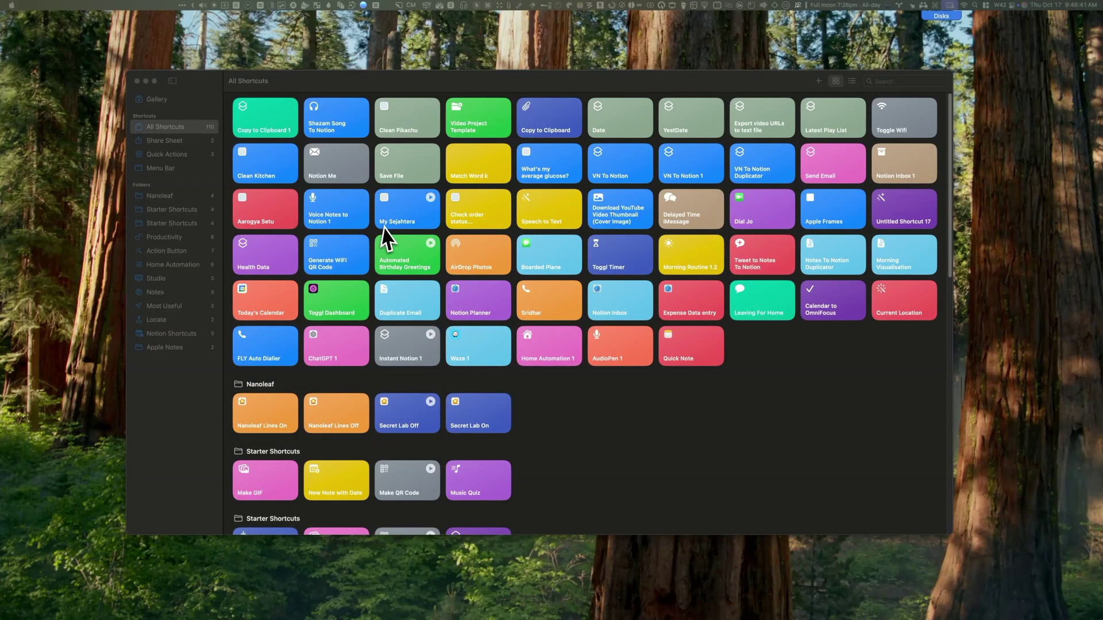
Step: Run Find Notes from the Apple Notes shortcuts folder with 'YouTube' as the term
{"action": "scroll", "coordinate": [392, 227], "scroll_direction": "down", "scroll_amount": 15}
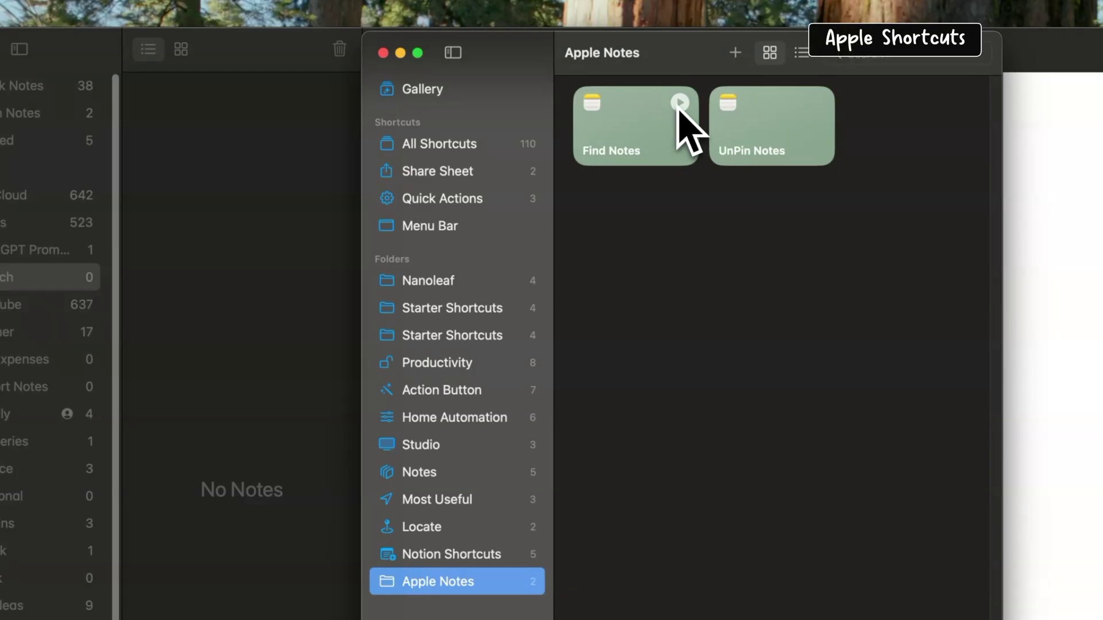
{"action": "left_click", "coordinate": [680, 102]}
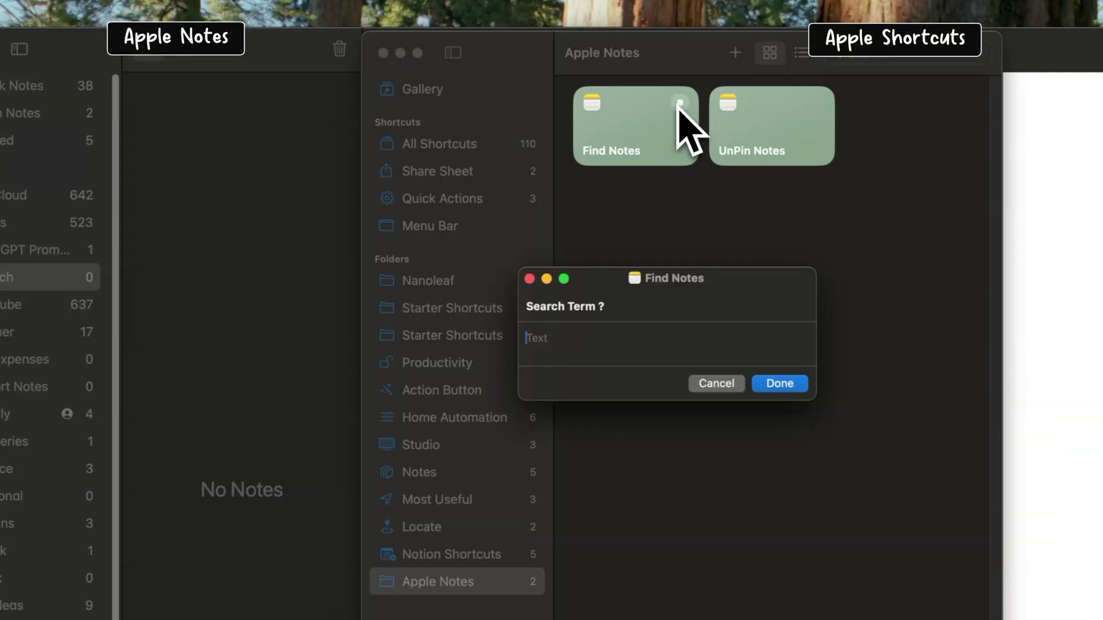
{"action": "left_click", "coordinate": [775, 384]}
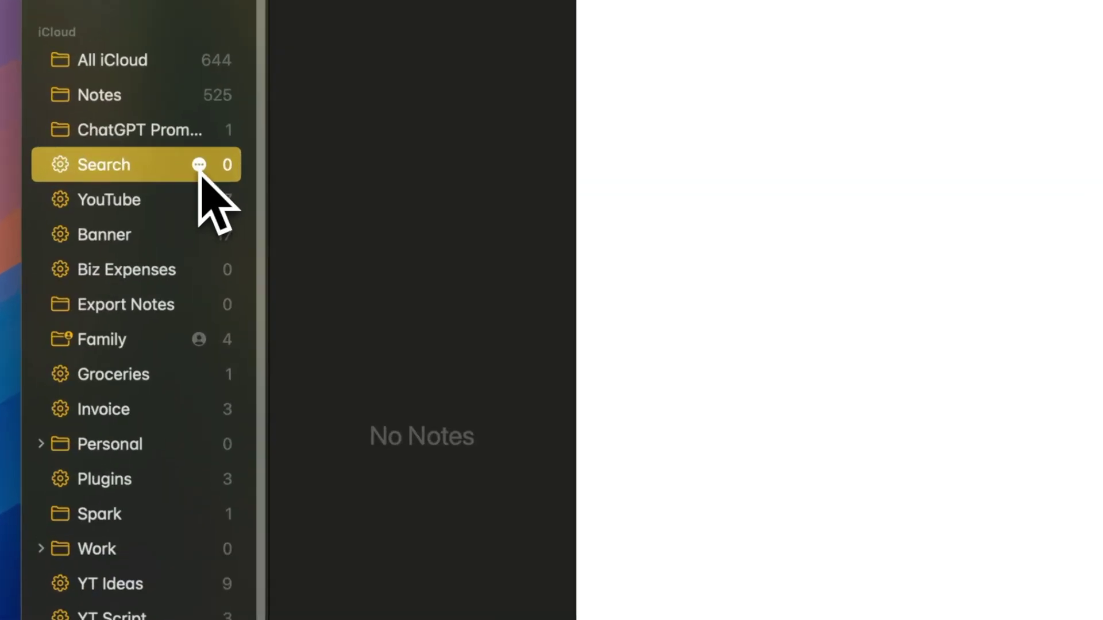
Step: Choose Edit Smart Folder from the Search folder's ••• menu
{"action": "left_click", "coordinate": [199, 167]}
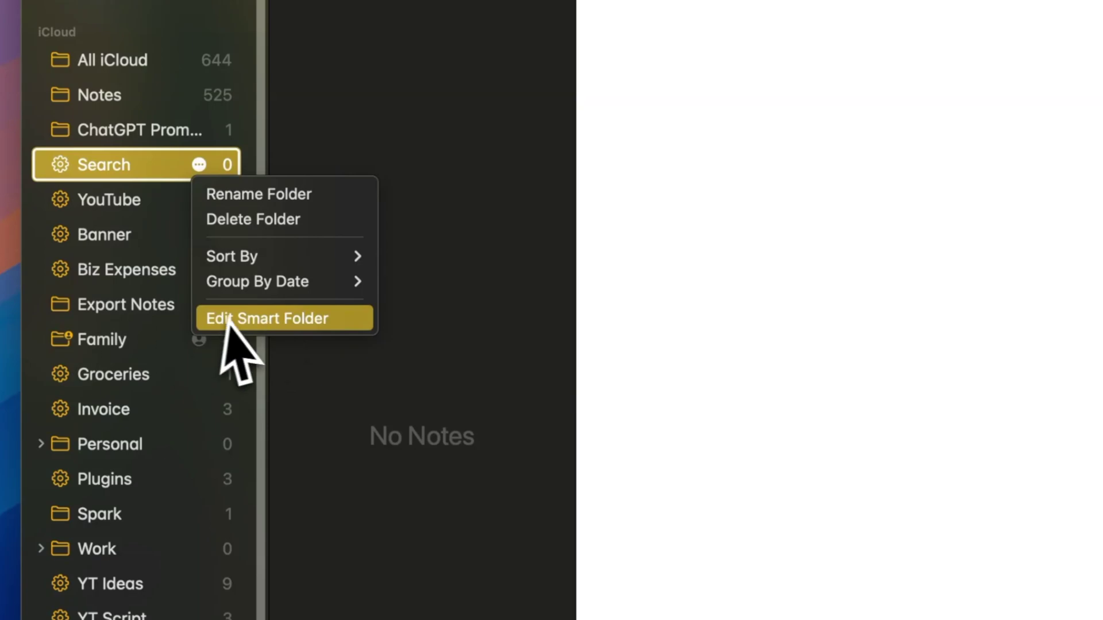
{"action": "left_click", "coordinate": [266, 319]}
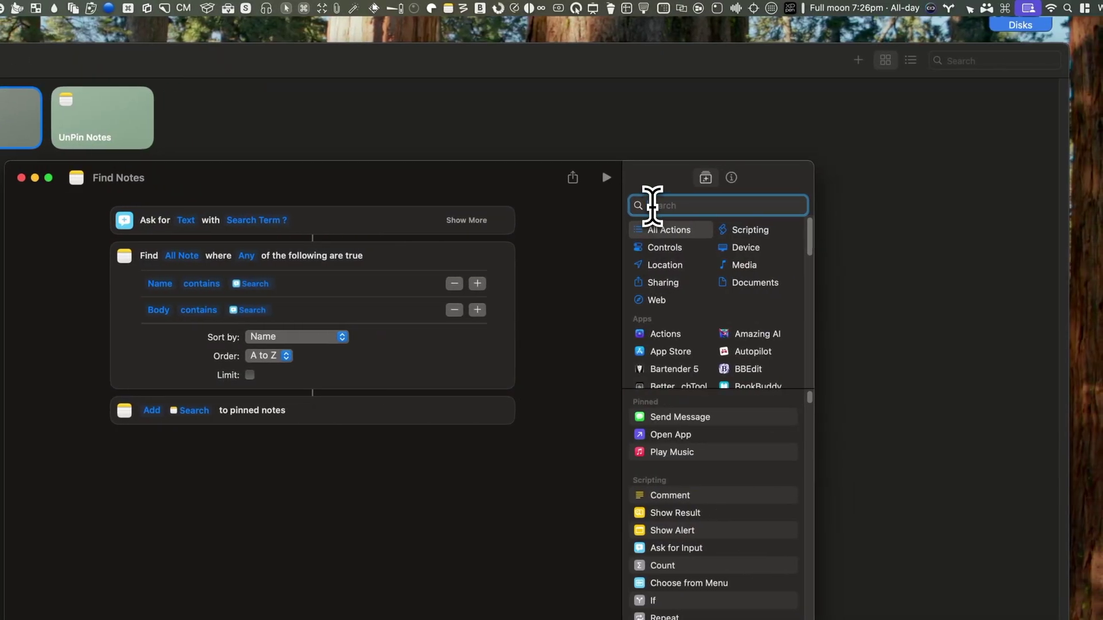
Step: Inspect the Ask for Input action's Search variable, then rerun Find Notes with YouTube
{"action": "type", "text": "Ask for Input"}
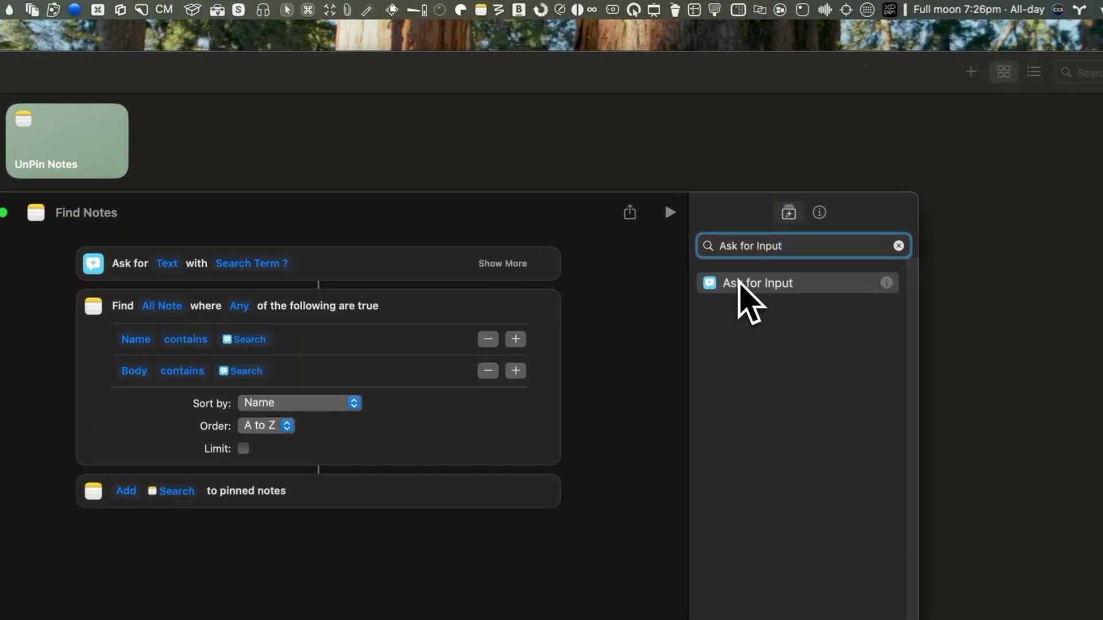
{"action": "left_click", "coordinate": [666, 237]}
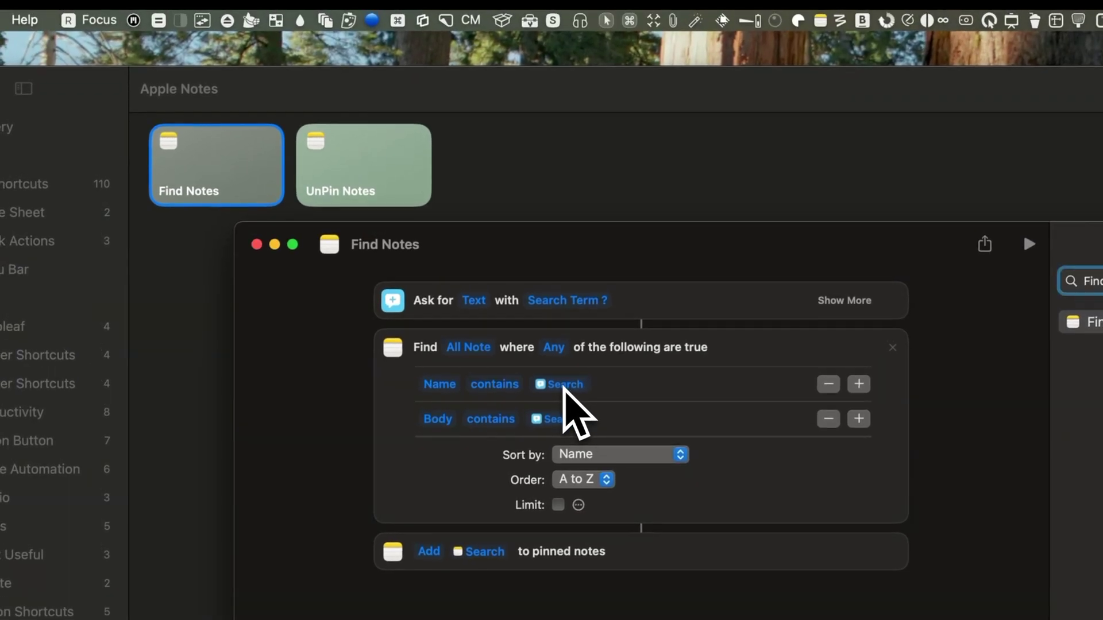
{"action": "left_click", "coordinate": [563, 384]}
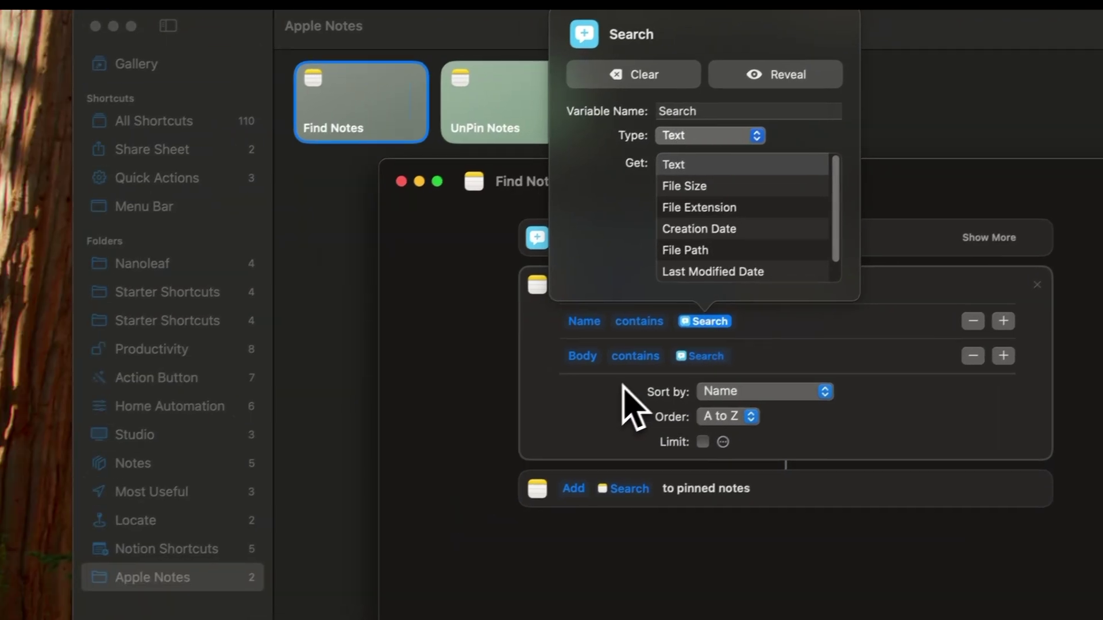
{"action": "left_click", "coordinate": [477, 443]}
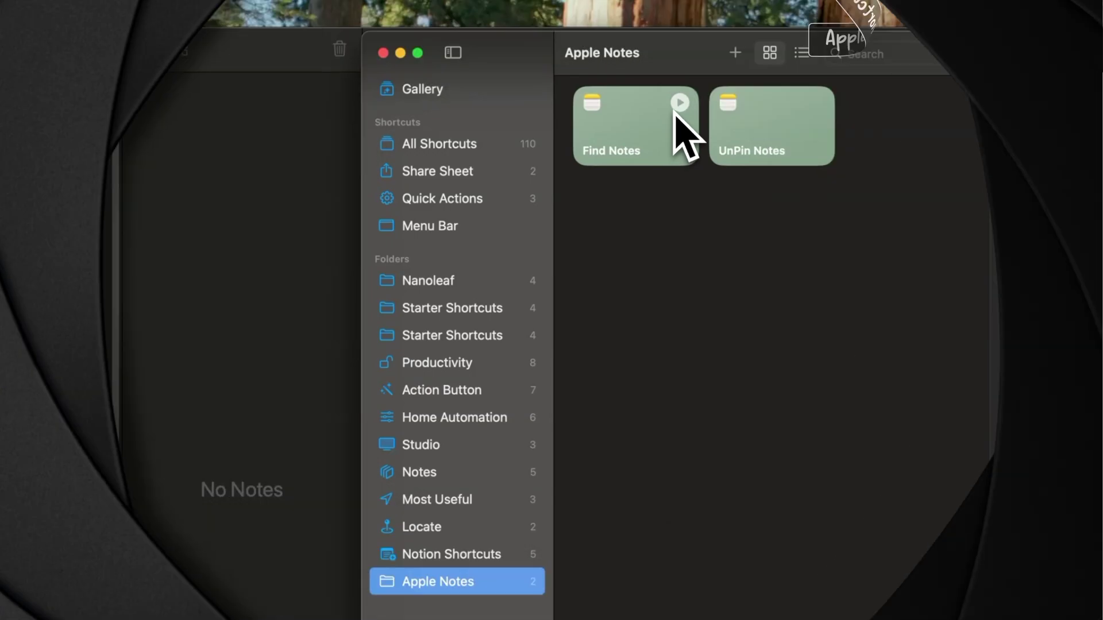
{"action": "left_click", "coordinate": [679, 102]}
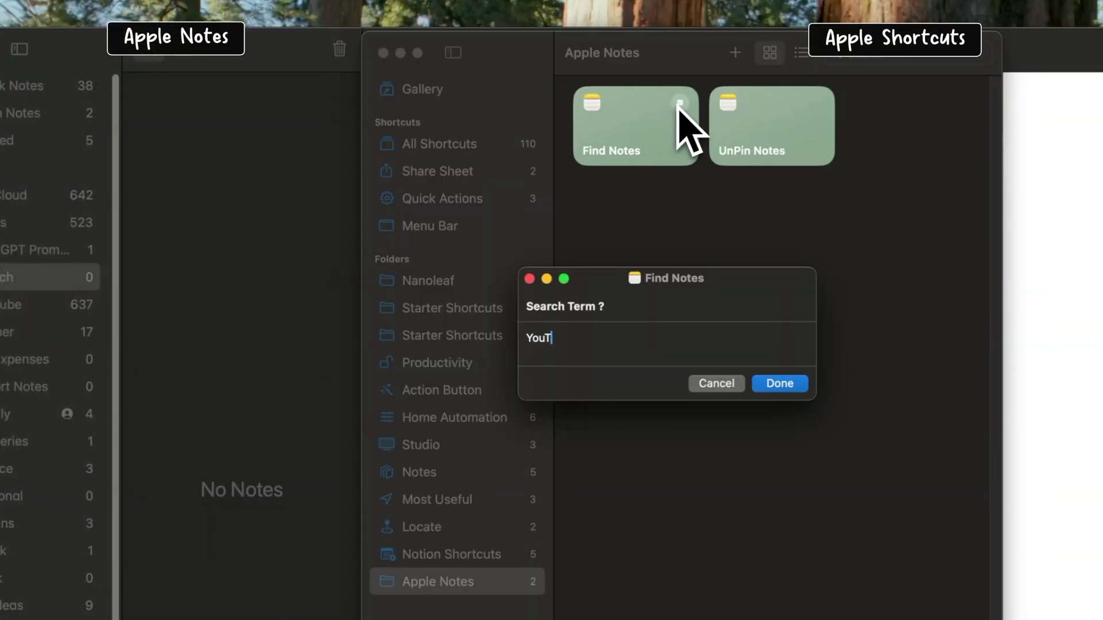
{"action": "left_click", "coordinate": [778, 385]}
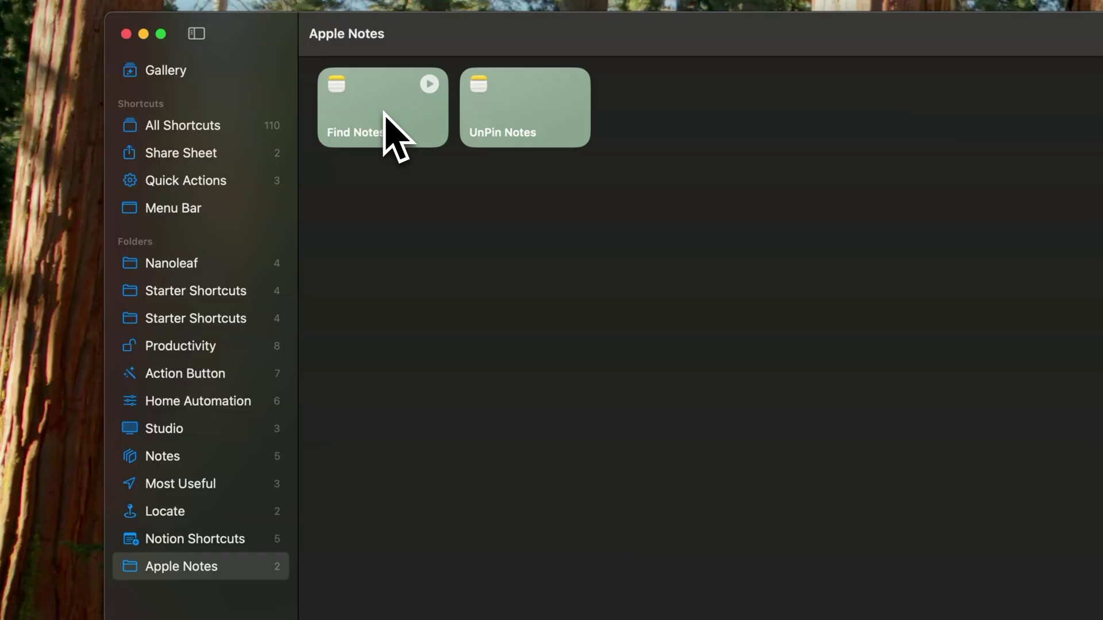
Step: Edit the Find Notes shortcut so its pinned-notes action removes instead of adds
{"action": "right_click", "coordinate": [384, 108]}
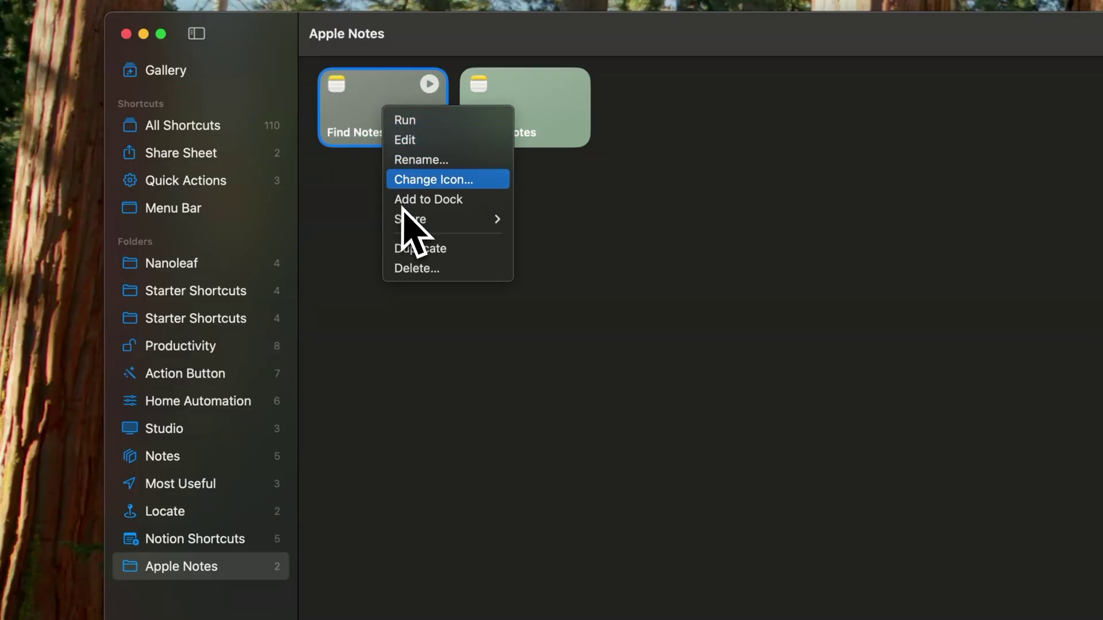
{"action": "left_click", "coordinate": [540, 106]}
{"action": "left_click", "coordinate": [544, 99]}
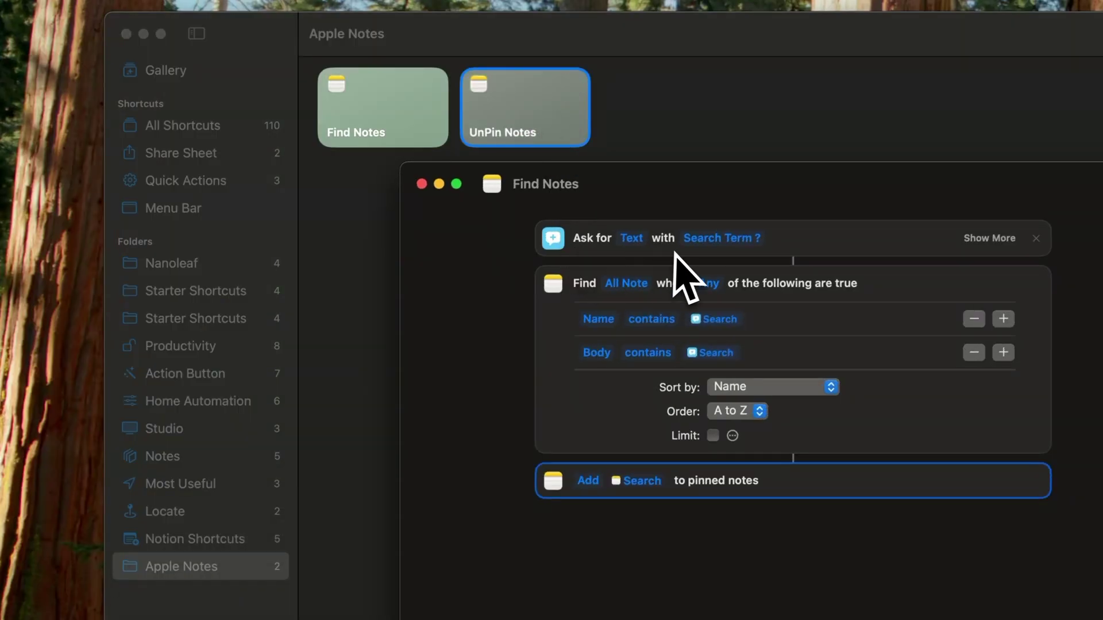
{"action": "left_click", "coordinate": [600, 486]}
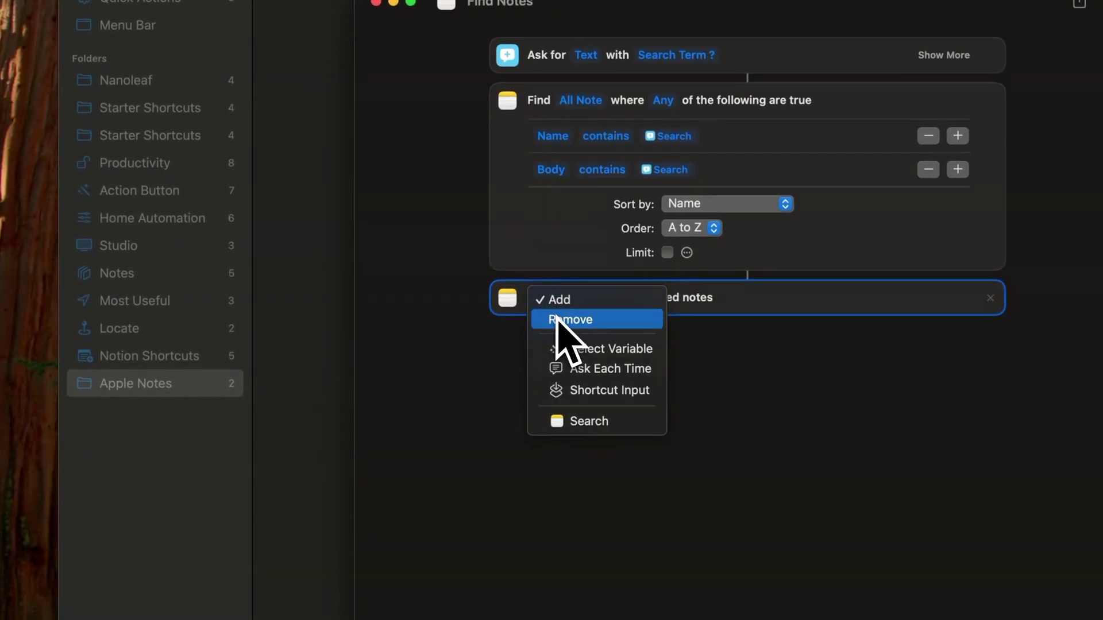
{"action": "left_click", "coordinate": [560, 321]}
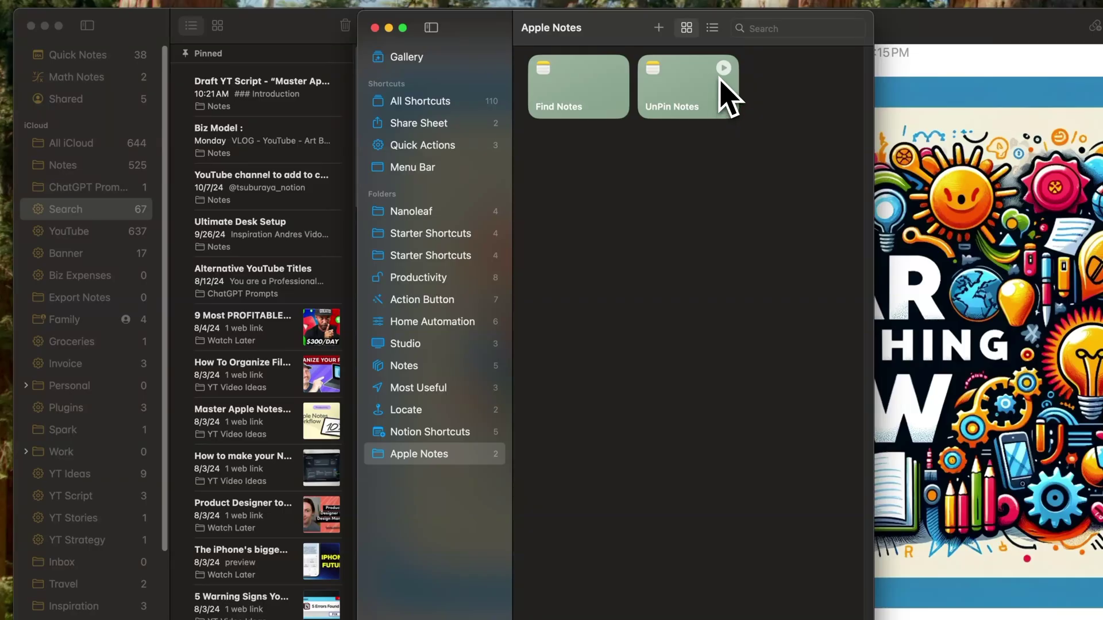
Step: Run UnPin Notes with 'YouTube' as the term and close Shortcuts
{"action": "left_click", "coordinate": [722, 69]}
{"action": "type", "text": "YouTube"}
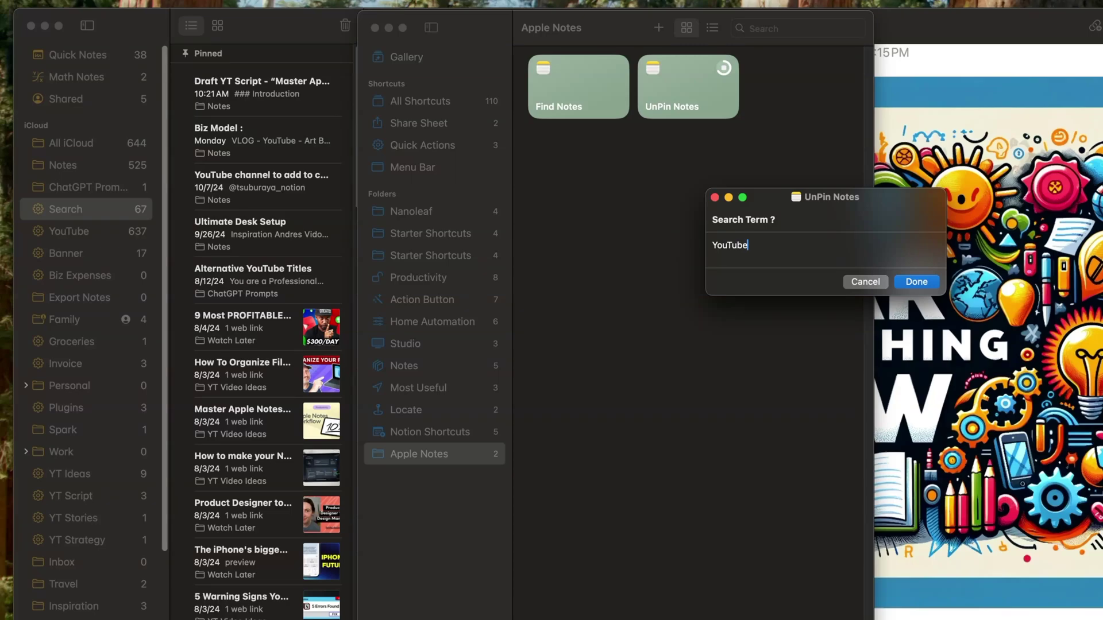
{"action": "left_click", "coordinate": [916, 281]}
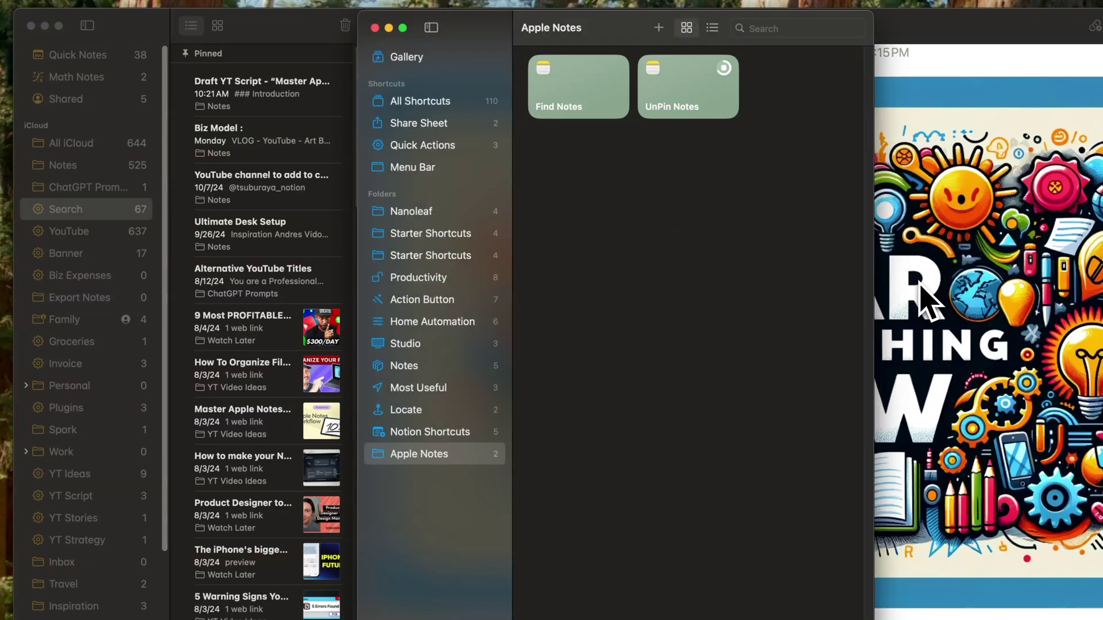
{"action": "key", "text": "super+w"}
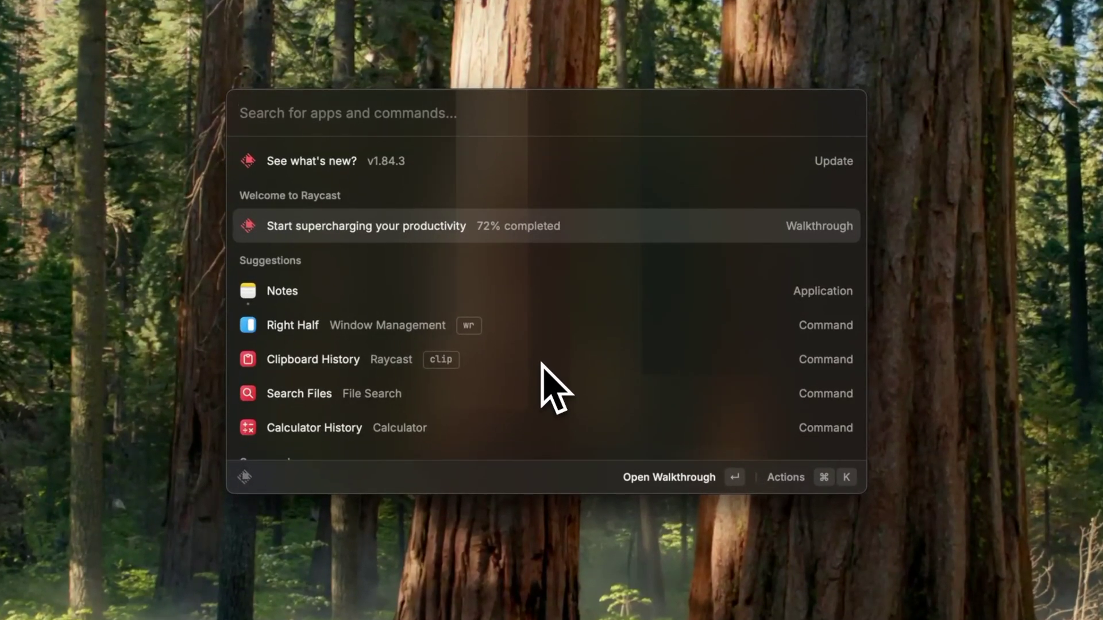
Step: Type 'apple no' in Raycast to list the Find Notes and UnPin Notes shortcuts
{"action": "type", "text": "apple no"}
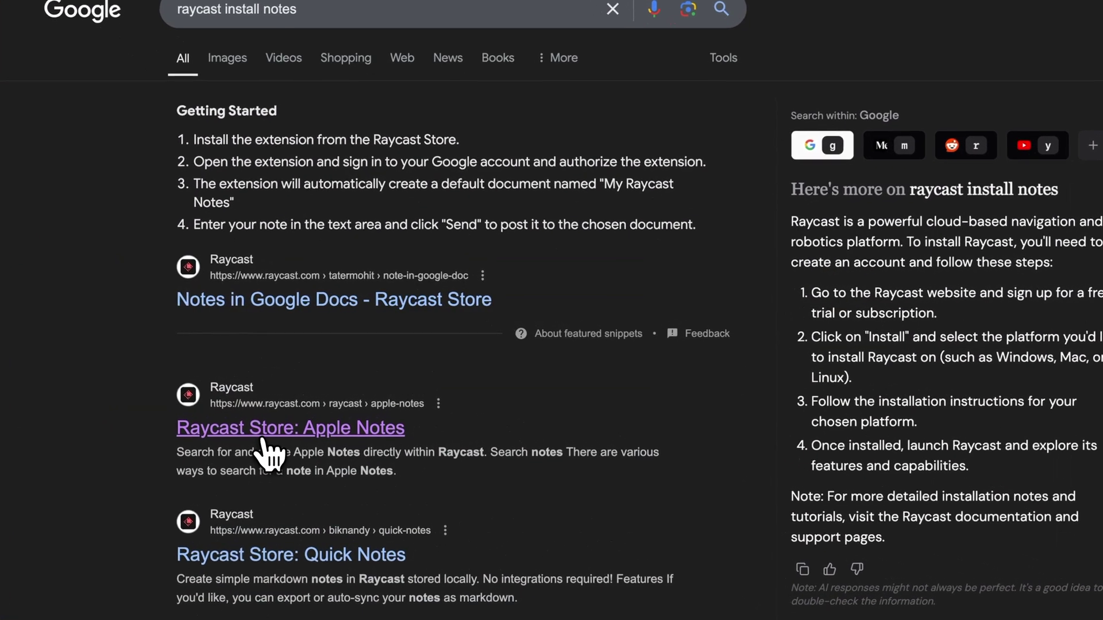
Step: Open the 'Raycast Store: Apple Notes' result, then bring up Raycast with Ctrl+Space
{"action": "left_click", "coordinate": [266, 453]}
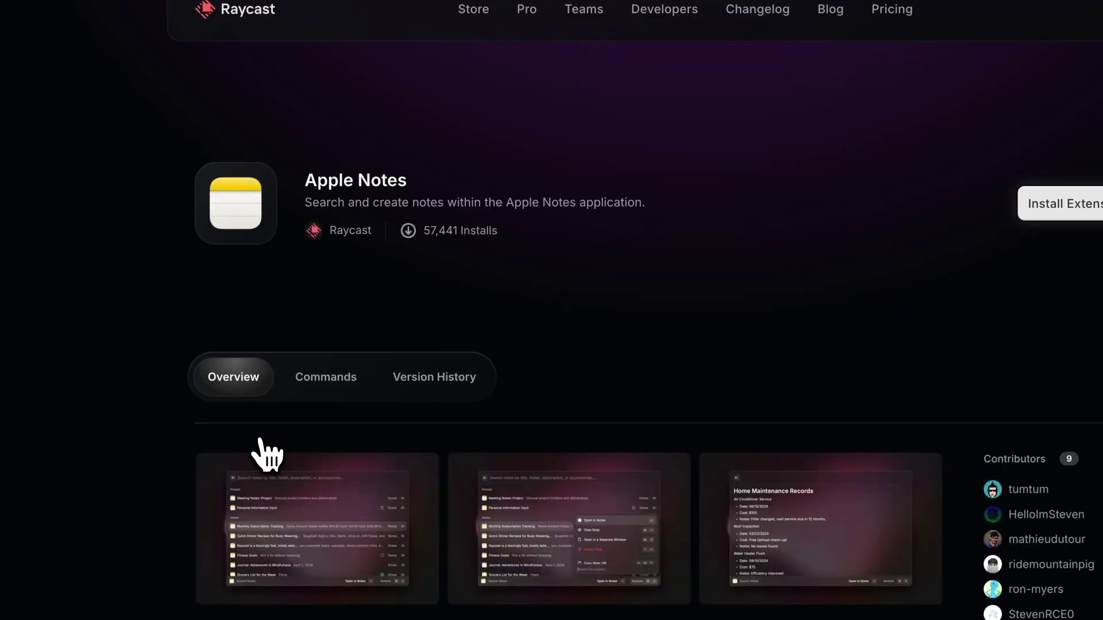
{"action": "key", "text": "ctrl+space"}
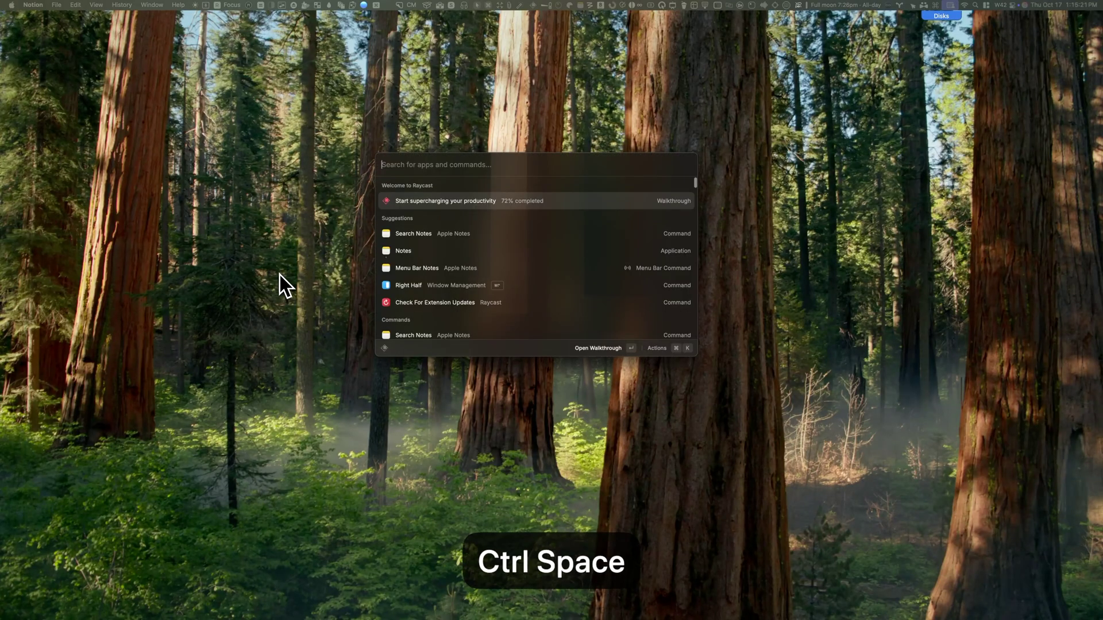
Step: Run Raycast's Search Notes command for 'YouTube' and scroll through the matching notes
{"action": "type", "text": "Search N"}
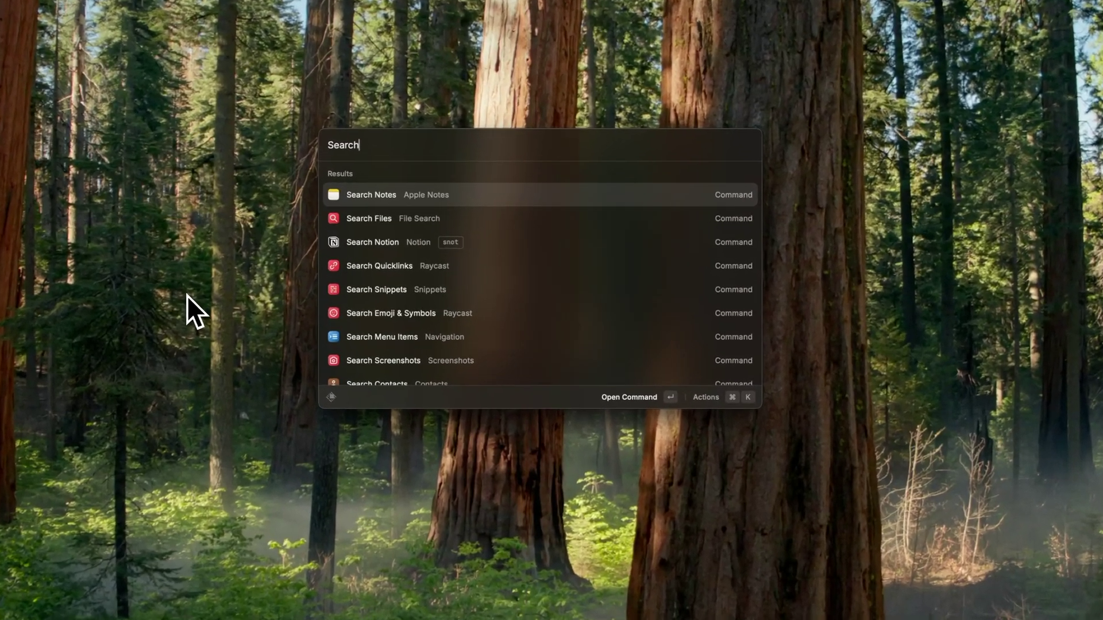
{"action": "type", "text": "otes"}
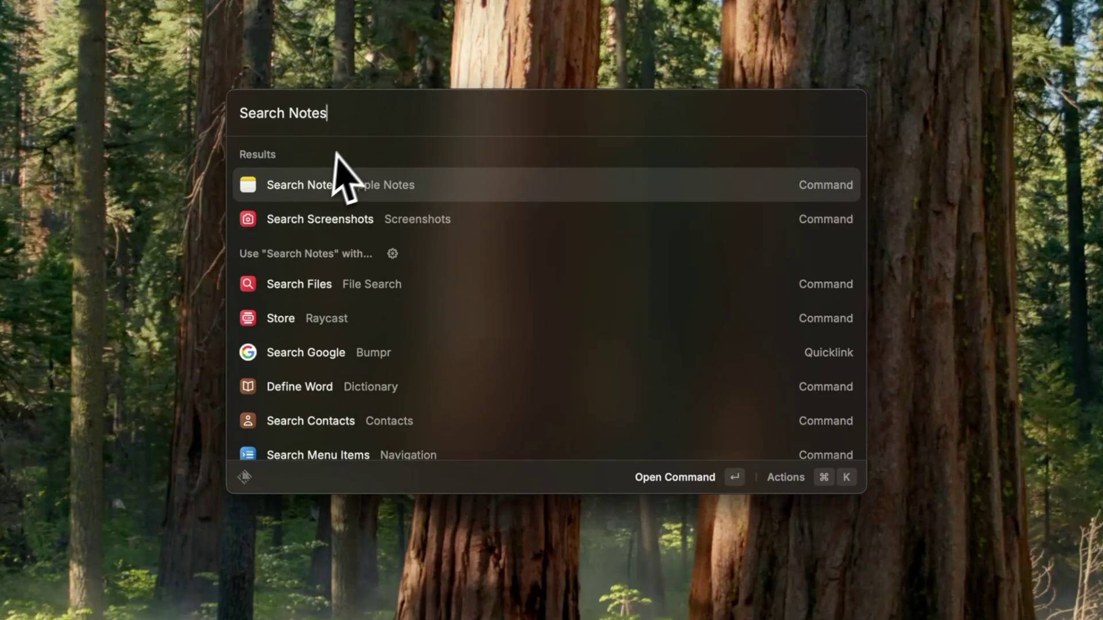
{"action": "left_click", "coordinate": [364, 184]}
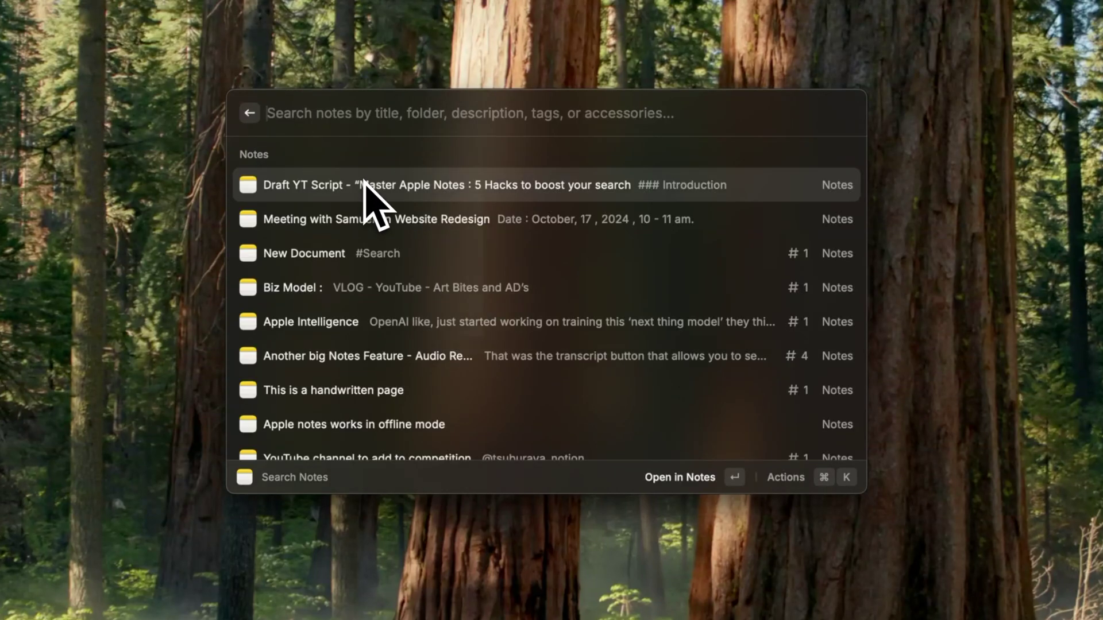
{"action": "type", "text": "YouTUbe"}
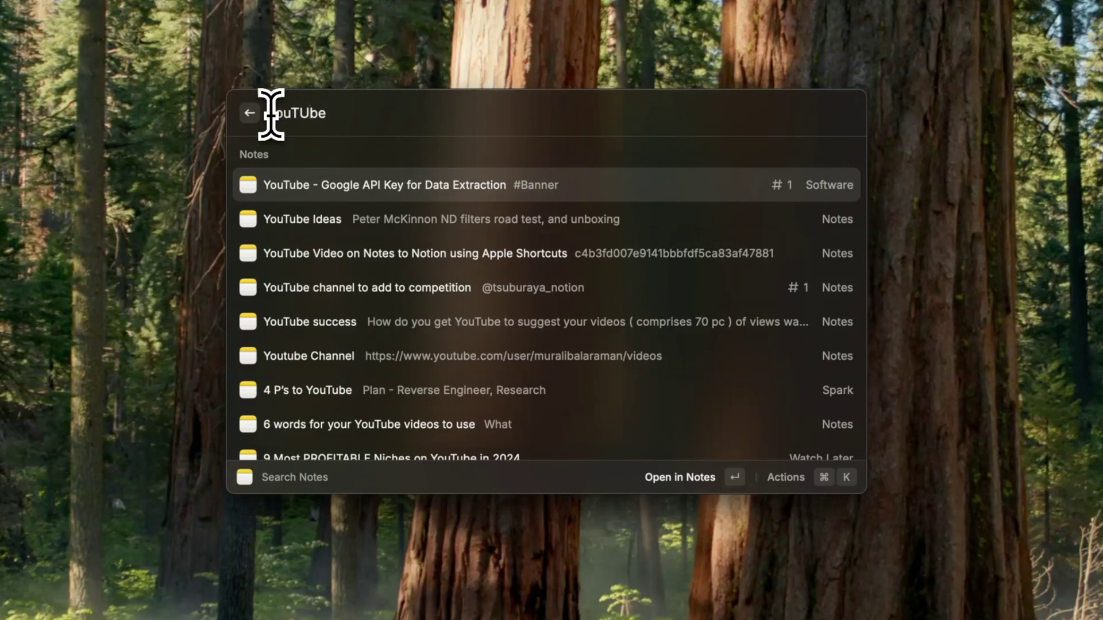
{"action": "key", "text": "BackSpace"}
{"action": "type", "text": "u"}
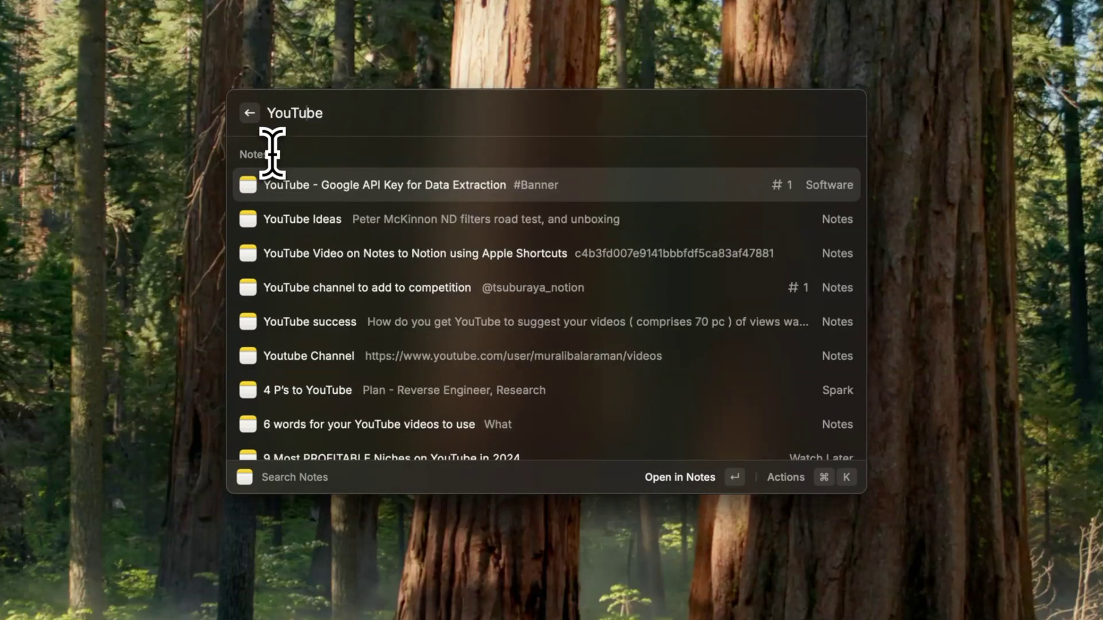
{"action": "scroll", "coordinate": [293, 196], "scroll_direction": "down", "scroll_amount": 10}
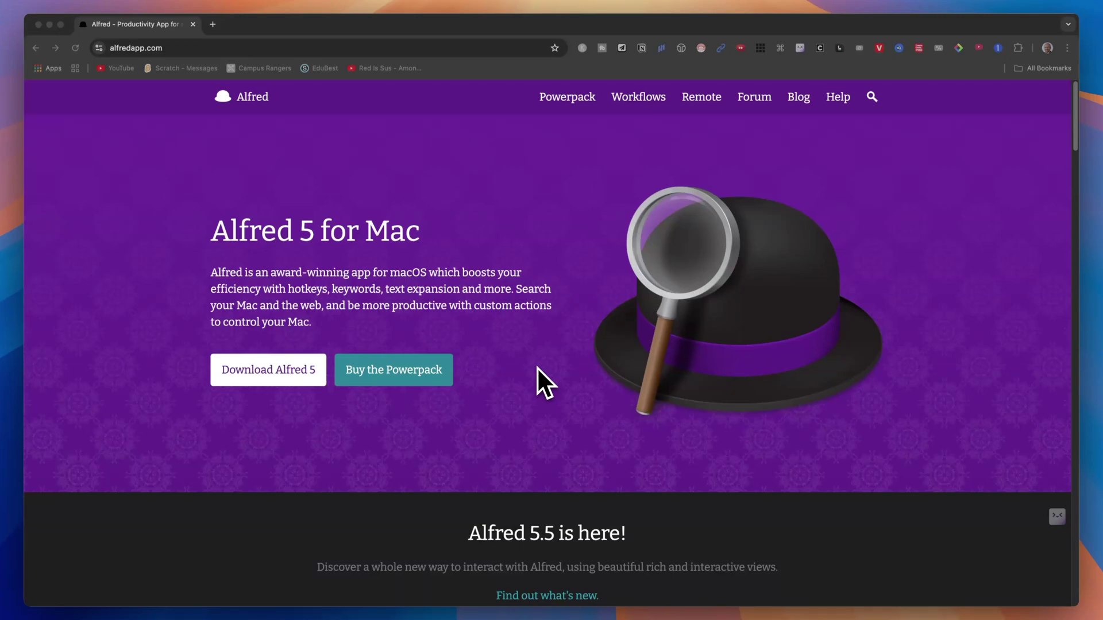
Step: Go from Alfred's Workflows help page to the alfred-search-notes-app GitHub repository and read its README
{"action": "scroll", "coordinate": [538, 367], "scroll_direction": "down", "scroll_amount": 20}
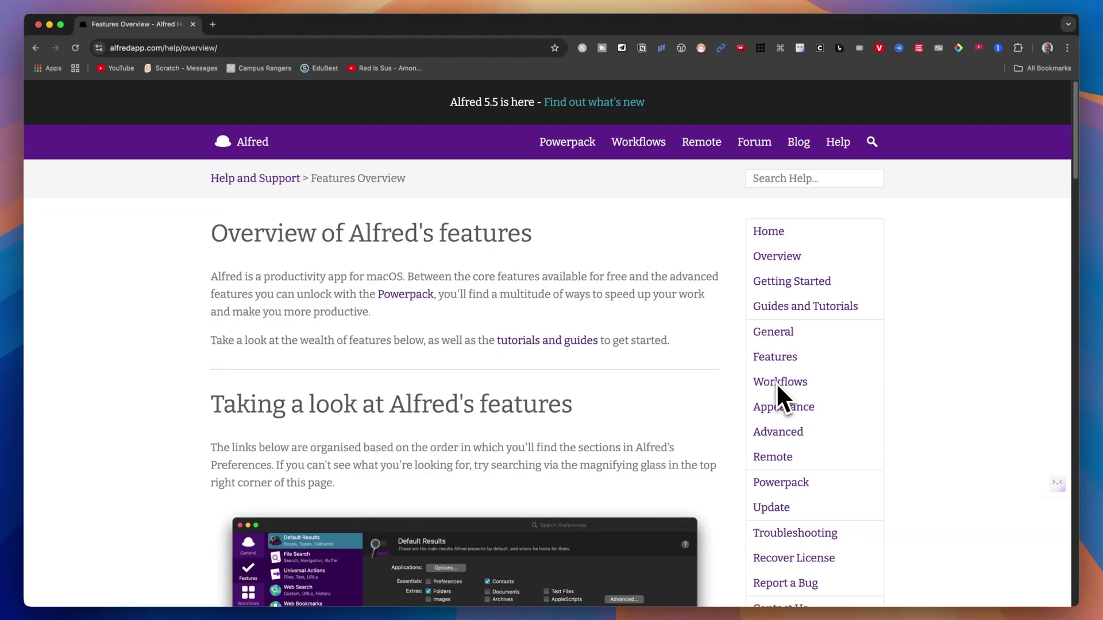
{"action": "left_click", "coordinate": [776, 383]}
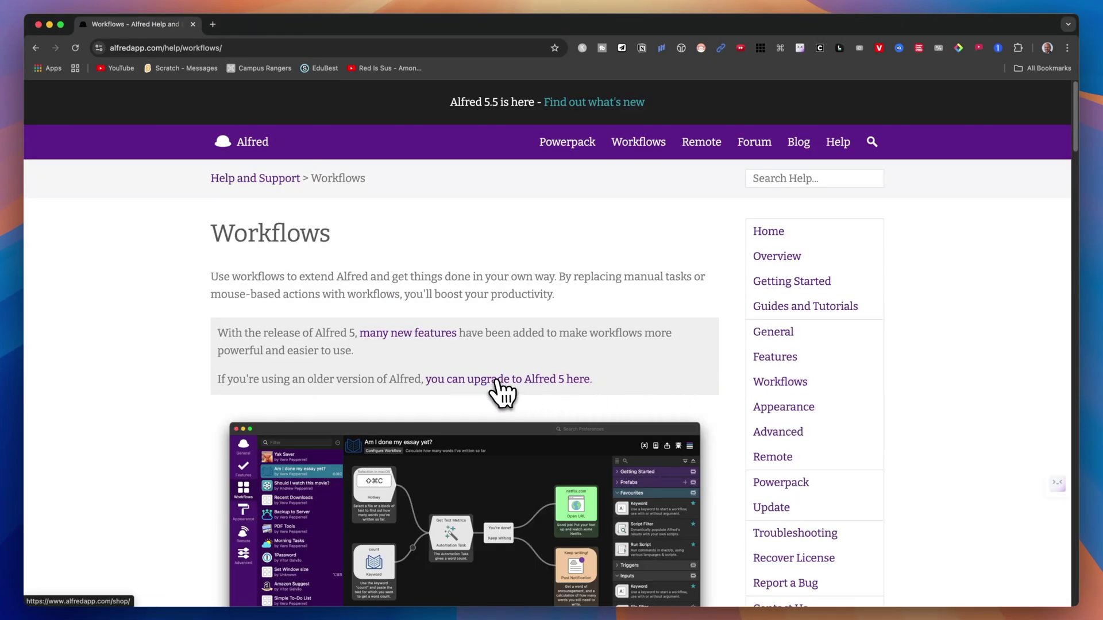
{"action": "scroll", "coordinate": [500, 390], "scroll_direction": "down", "scroll_amount": 4}
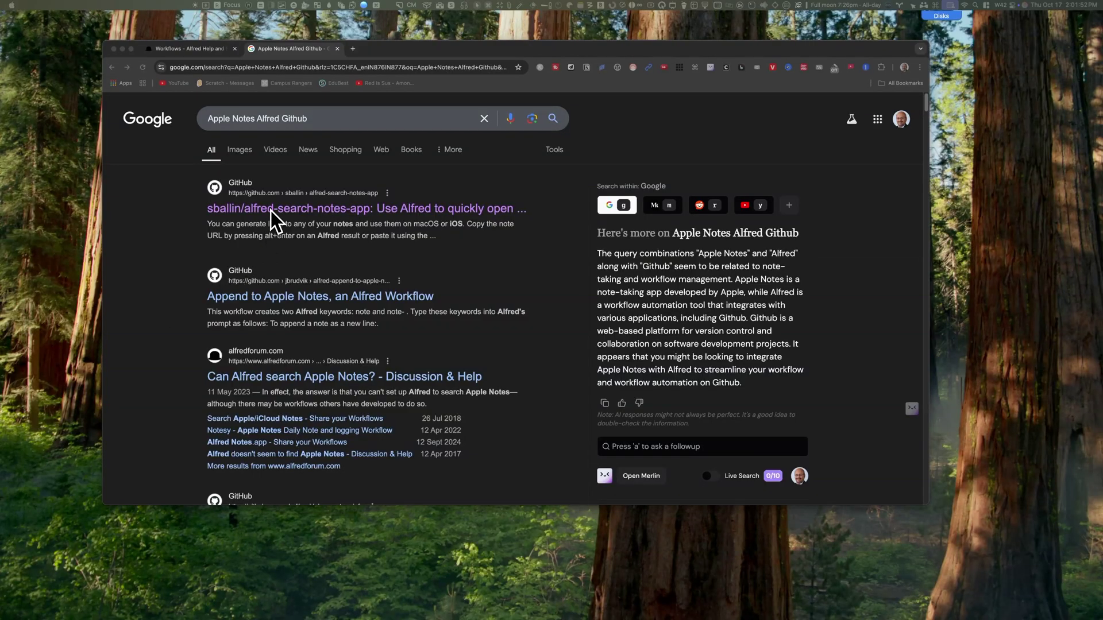
{"action": "left_click", "coordinate": [272, 211]}
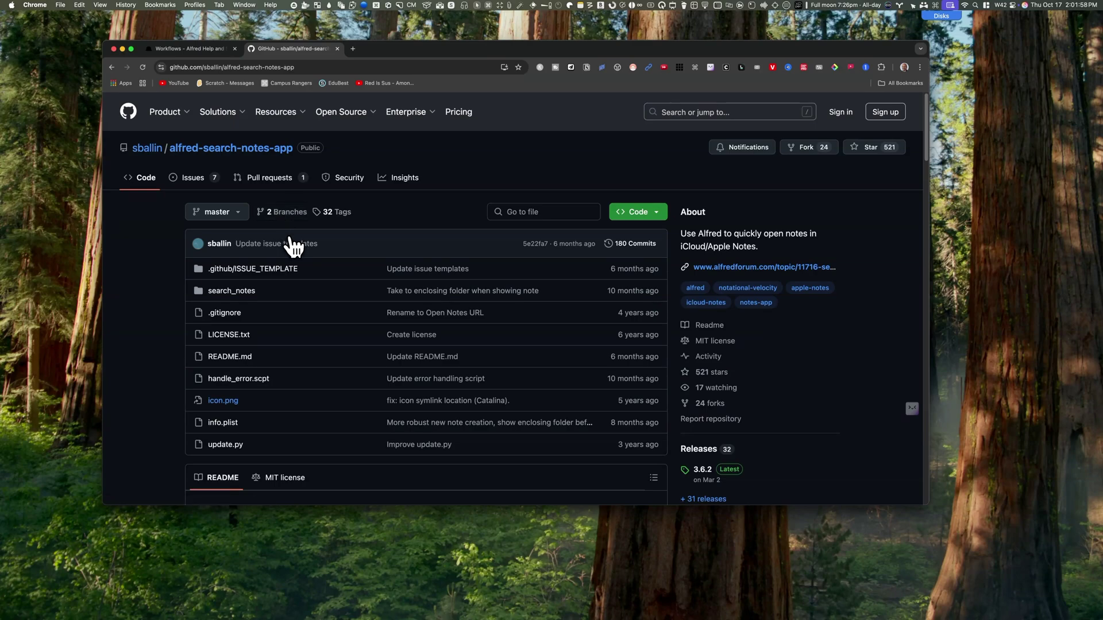
{"action": "scroll", "coordinate": [293, 247], "scroll_direction": "down", "scroll_amount": 6}
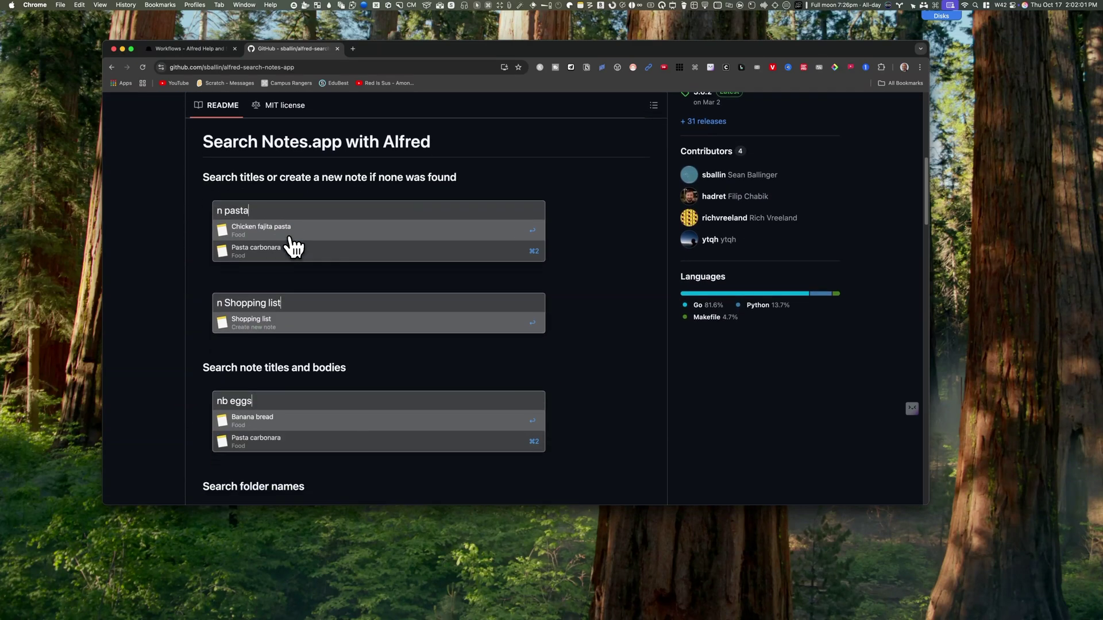
{"action": "scroll", "coordinate": [294, 247], "scroll_direction": "down", "scroll_amount": 3}
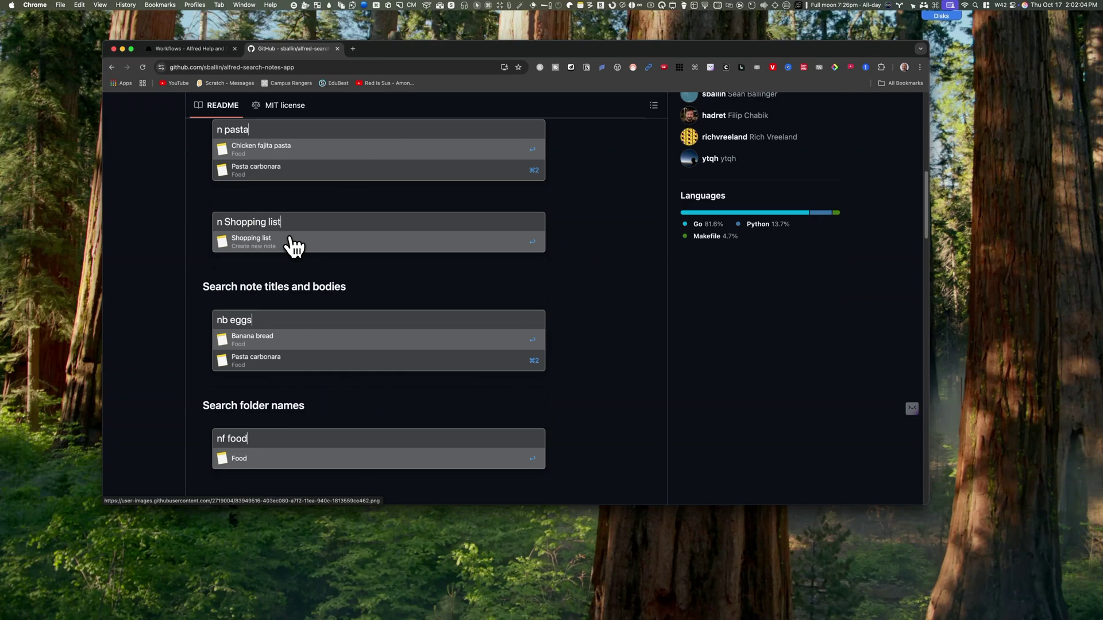
{"action": "scroll", "coordinate": [294, 247], "scroll_direction": "down", "scroll_amount": 3}
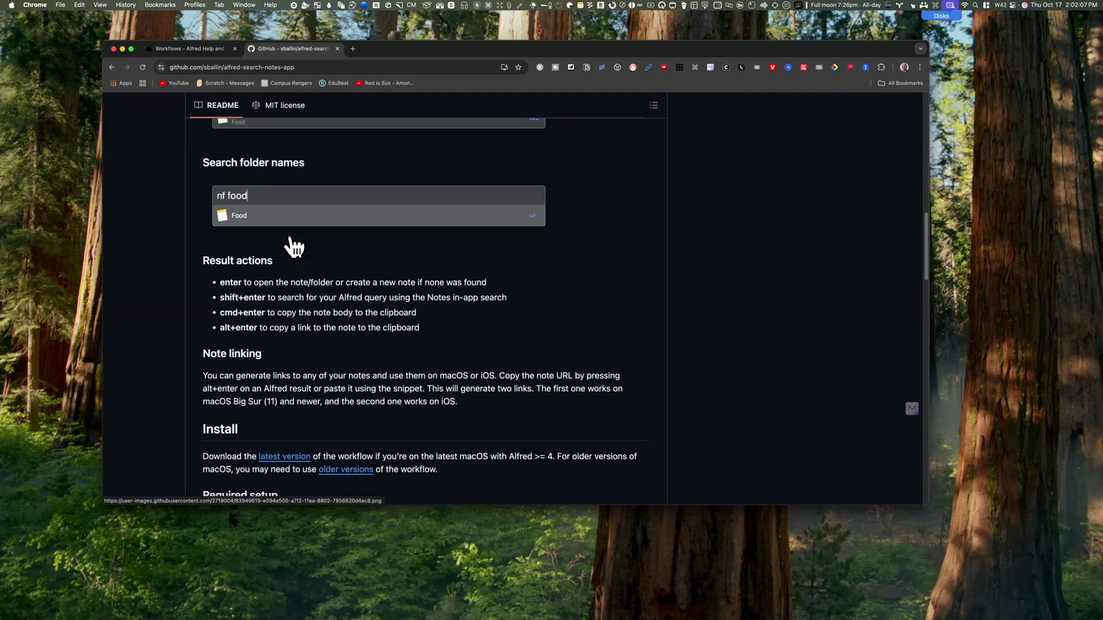
{"action": "scroll", "coordinate": [294, 247], "scroll_direction": "down", "scroll_amount": 5}
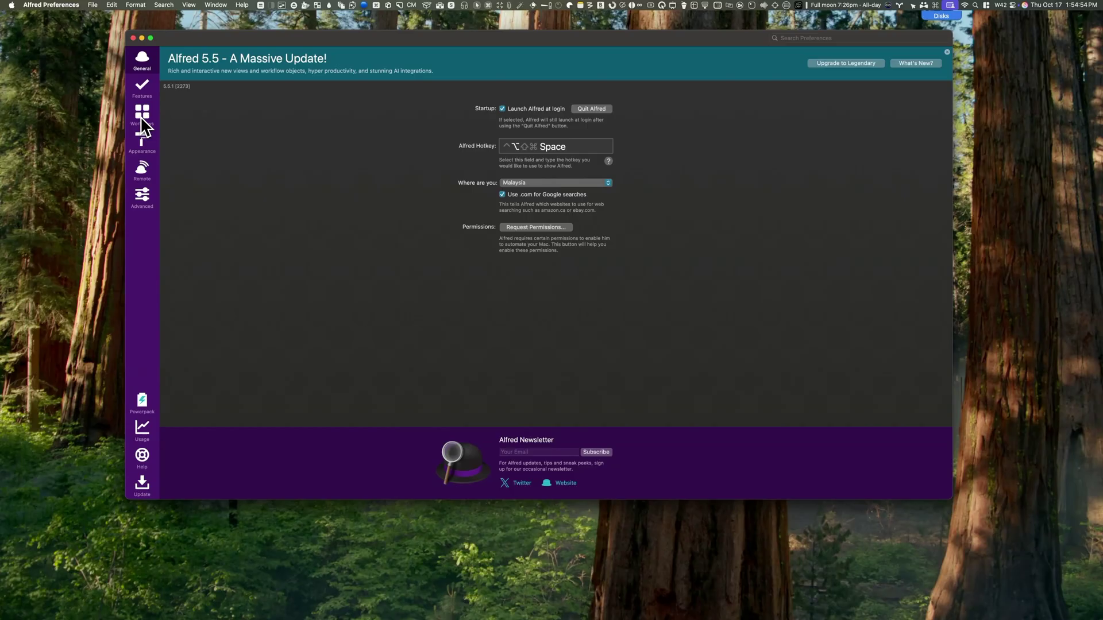
Step: Search the installed Search Notes workflow for 'YouTube' and run Find Notes with that term
{"action": "left_click", "coordinate": [142, 115]}
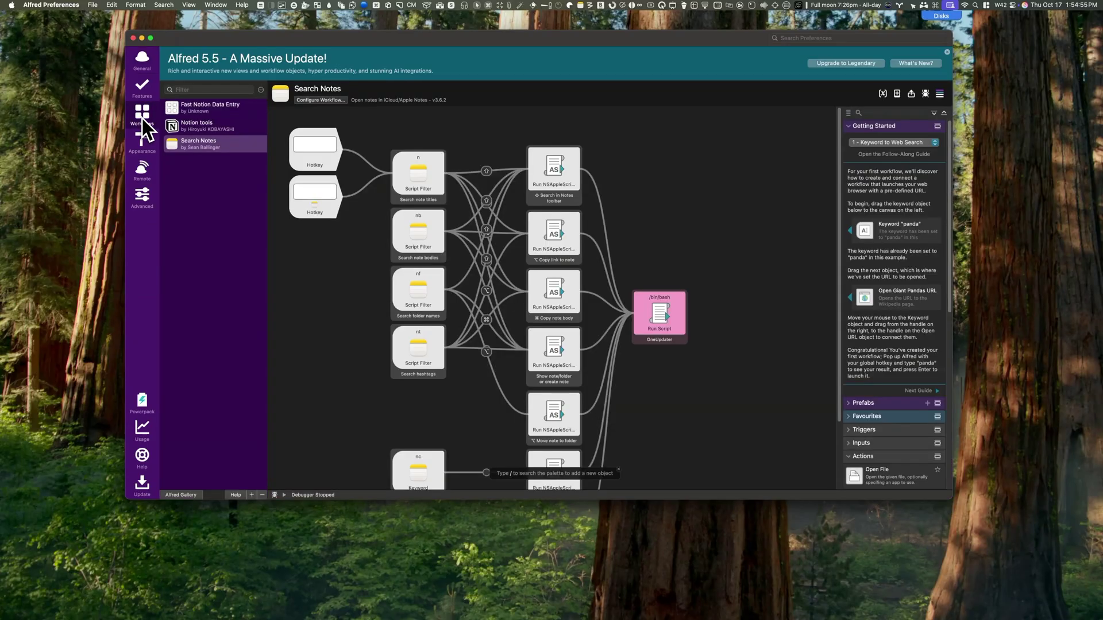
{"action": "scroll", "coordinate": [411, 195], "scroll_direction": "down", "scroll_amount": 3}
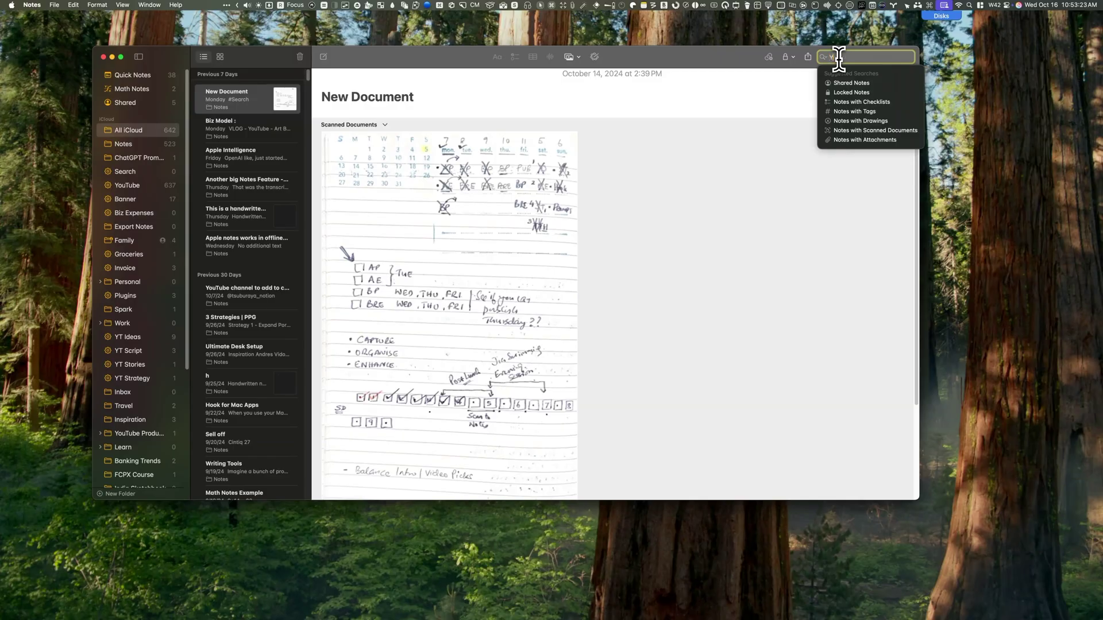
{"action": "type", "text": "YouTube"}
{"action": "scroll", "coordinate": [258, 199], "scroll_direction": "down", "scroll_amount": 5}
{"action": "scroll", "coordinate": [259, 199], "scroll_direction": "down", "scroll_amount": 15}
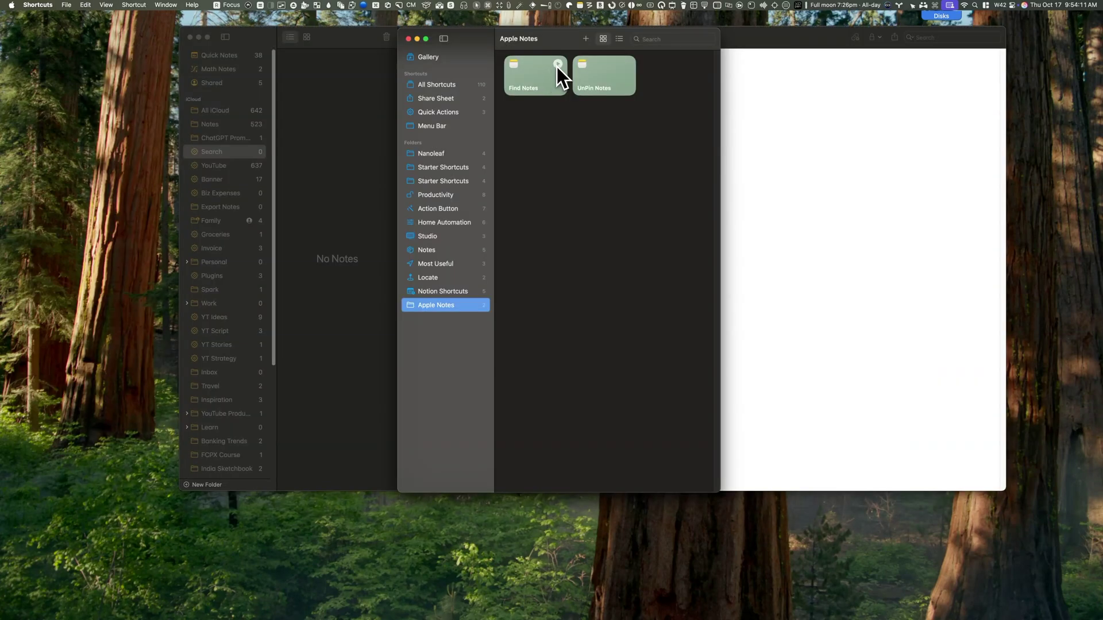
{"action": "left_click", "coordinate": [557, 67]}
{"action": "type", "text": "YouTube"}
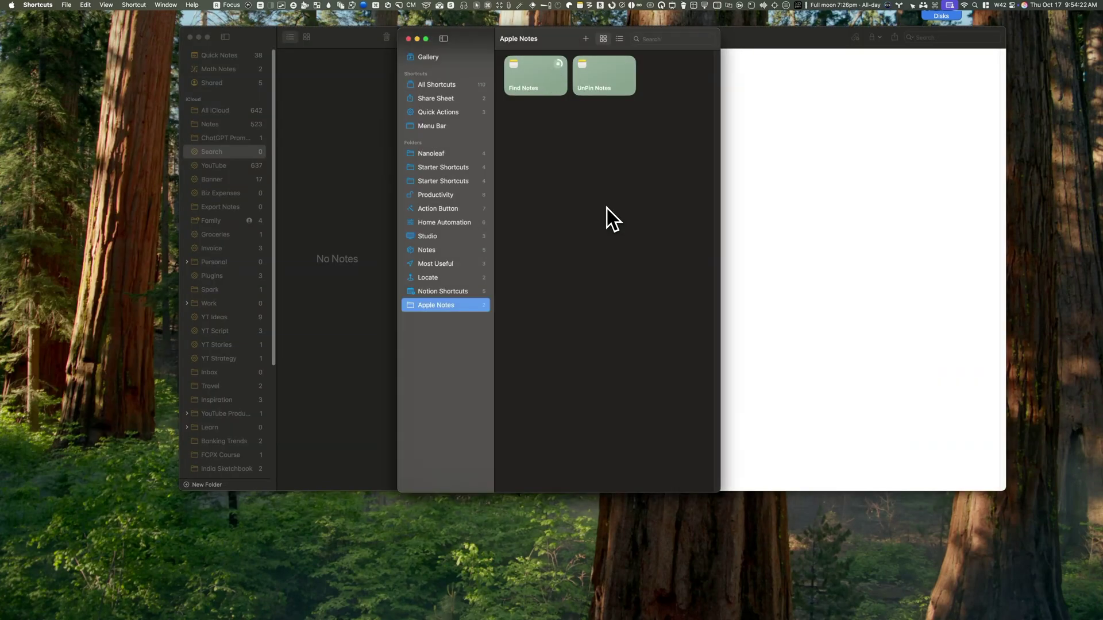